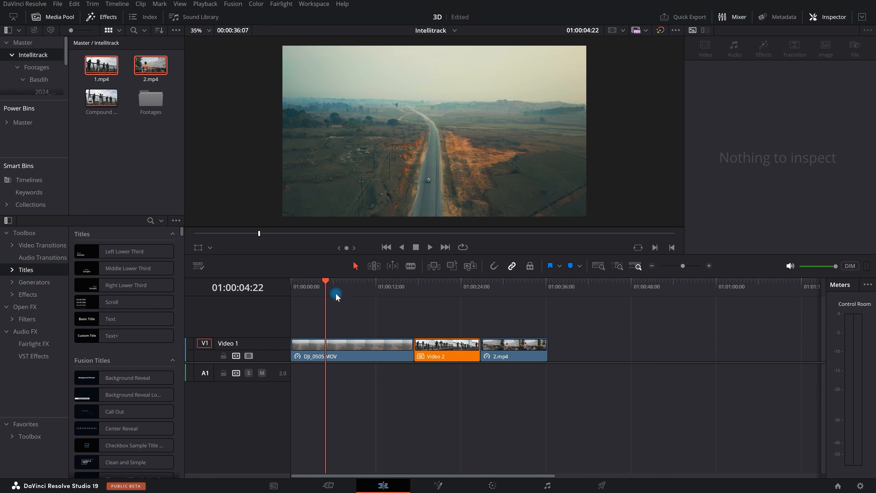
# Step: Play the DJI_0505.MOV drone clip full screen and examine how the car moves along the road
pyautogui.click(329, 289)
pyautogui.moveTo(357, 318); pyautogui.dragTo(514, 390)
pyautogui.click(513, 391)
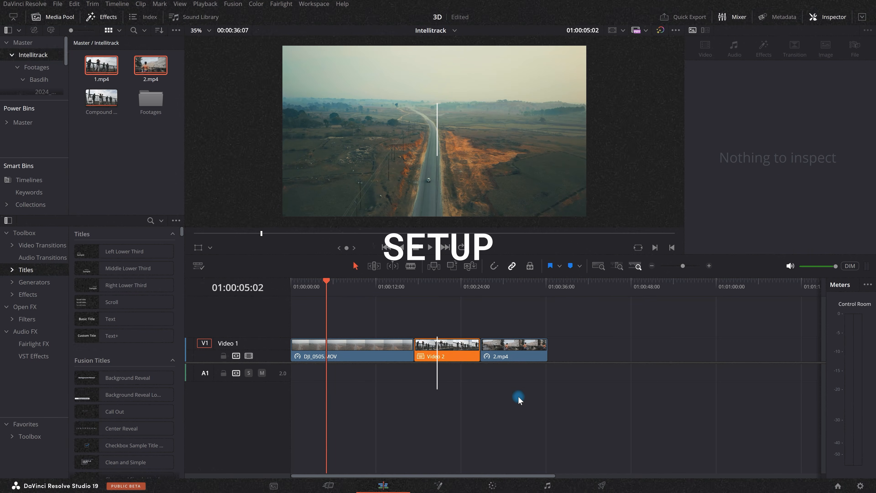
pyautogui.moveTo(329, 293); pyautogui.dragTo(310, 291)
pyautogui.press('space')
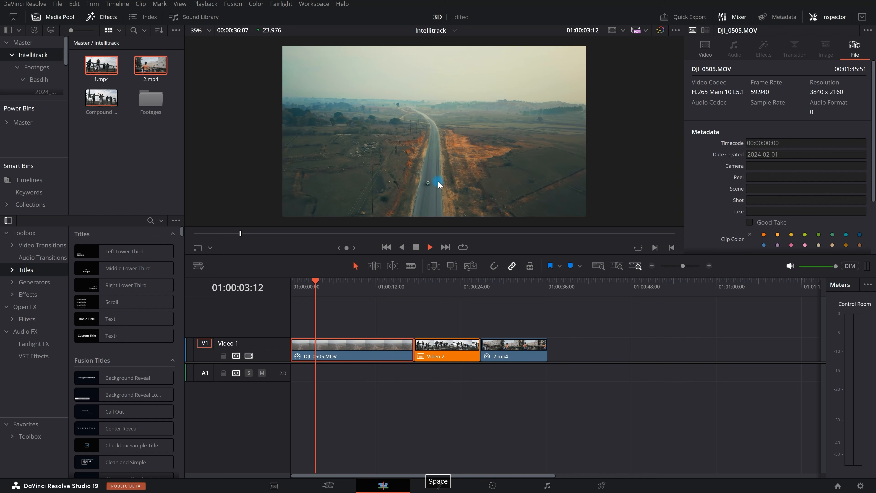
pyautogui.hotkey('ctrl', 'f')
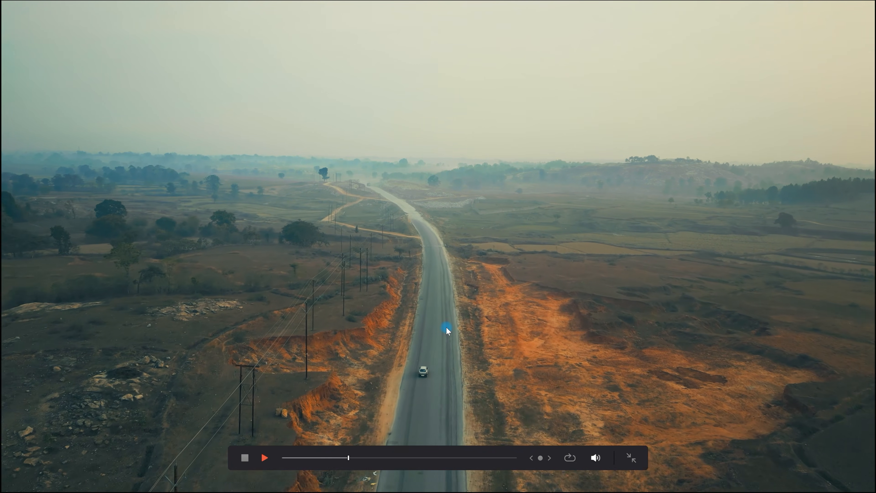
pyautogui.press('space')
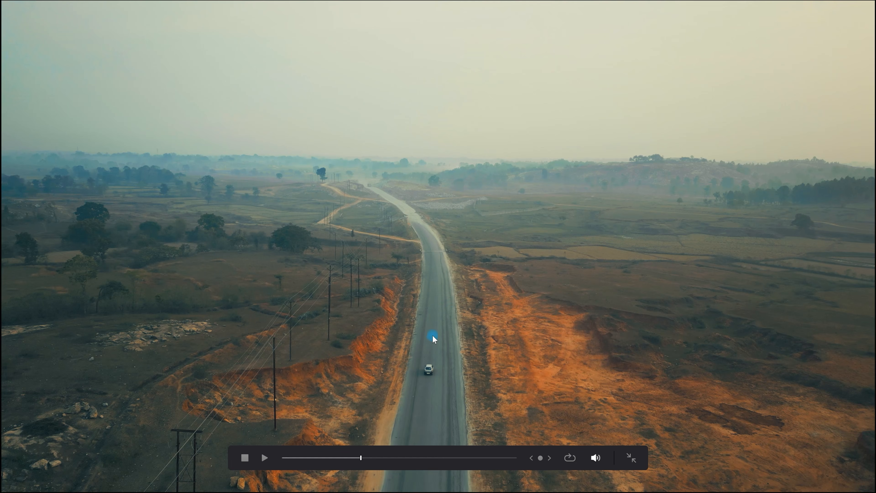
pyautogui.press('Escape')
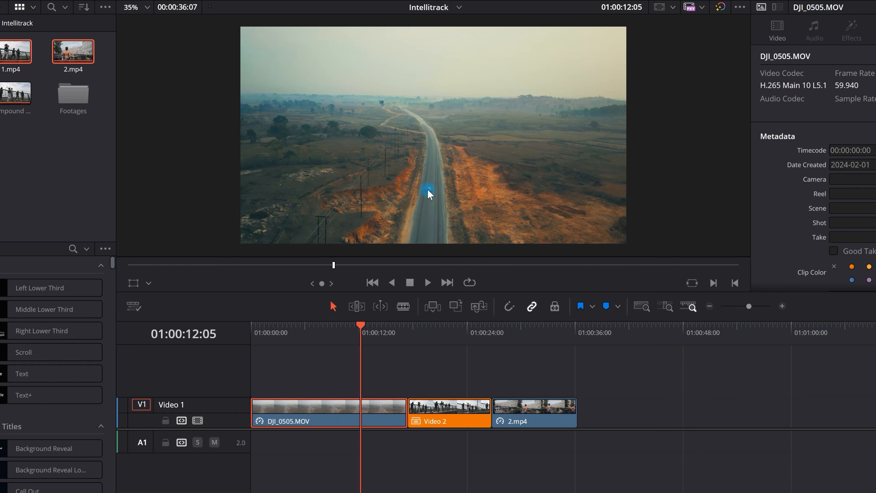
# Step: Play 2.mp4 and examine the movement of the runner in the orange top
pyautogui.moveTo(355, 330); pyautogui.dragTo(518, 359)
pyautogui.scroll(7, 548, 376)
pyautogui.moveTo(363, 339); pyautogui.dragTo(341, 341)
pyautogui.press('space')
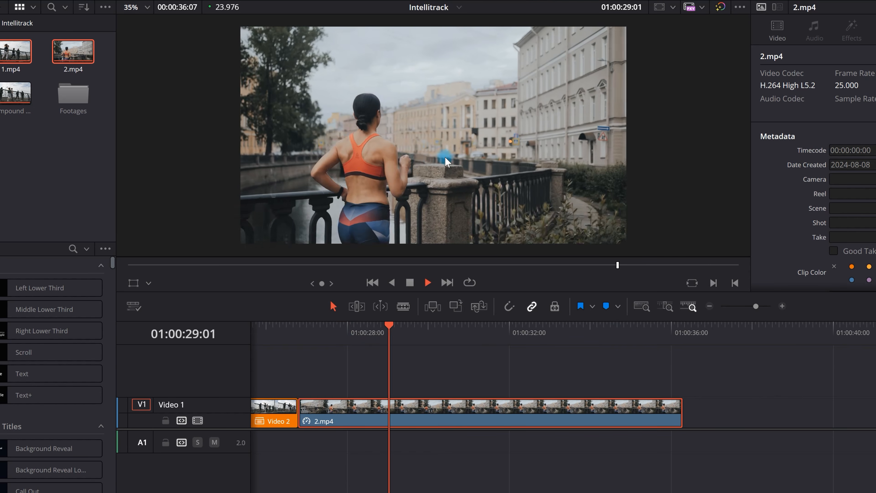
pyautogui.press('space')
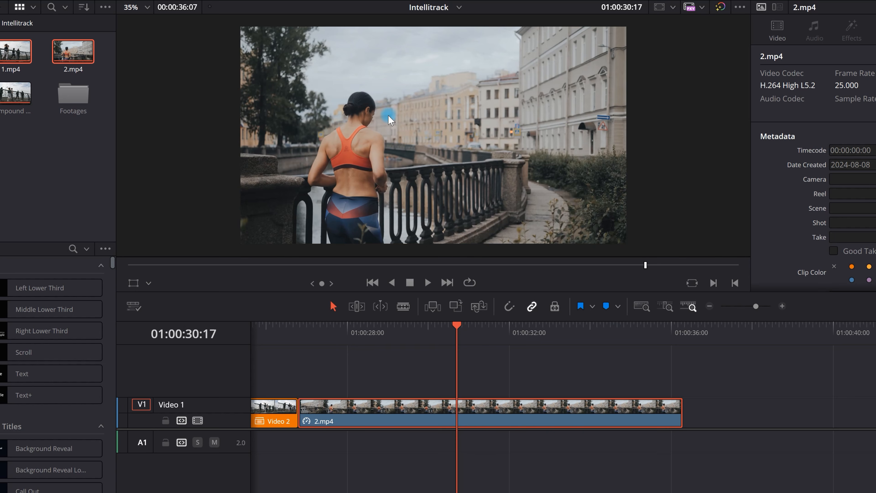
pyautogui.scroll(1, 505, 363)
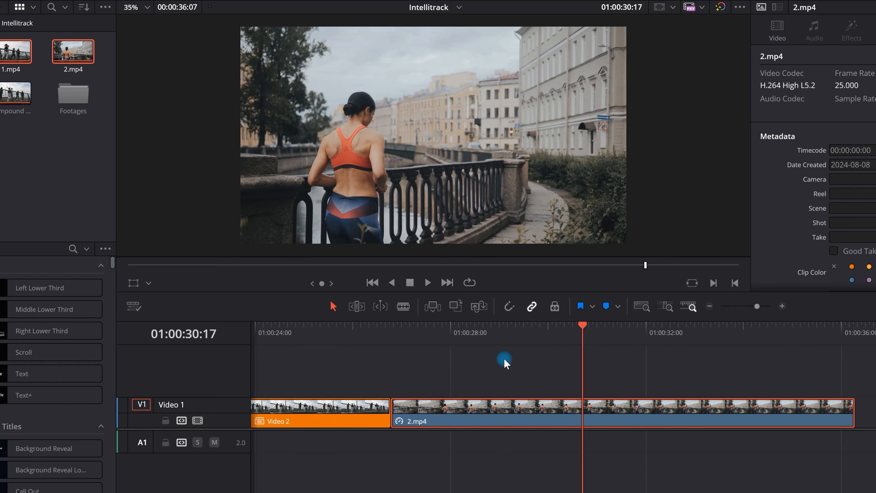
# Step: Play the Video 2 compound clip from near its start and examine the runners behind the railing
pyautogui.scroll(-2, 531, 364)
pyautogui.scroll(-5, 510, 379)
pyautogui.scroll(4, 360, 387)
pyautogui.moveTo(363, 330); pyautogui.dragTo(349, 332)
pyautogui.scroll(2, 434, 357)
pyautogui.scroll(-1, 391, 381)
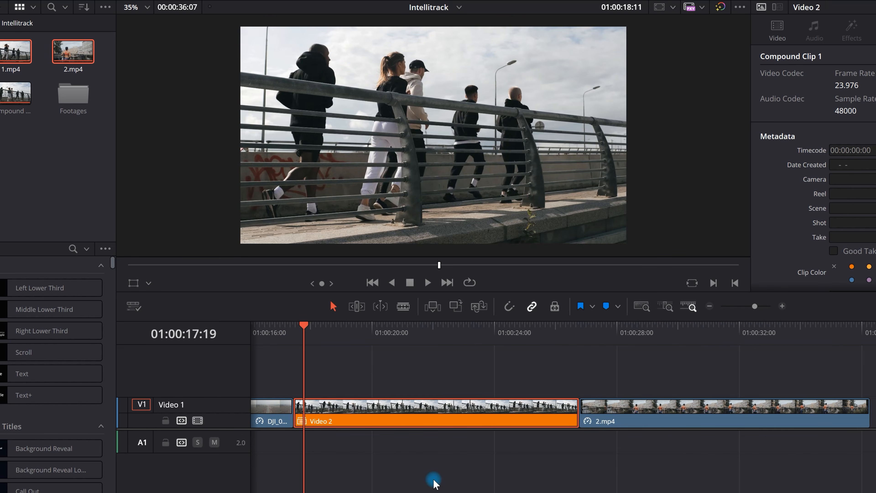
pyautogui.press('space')
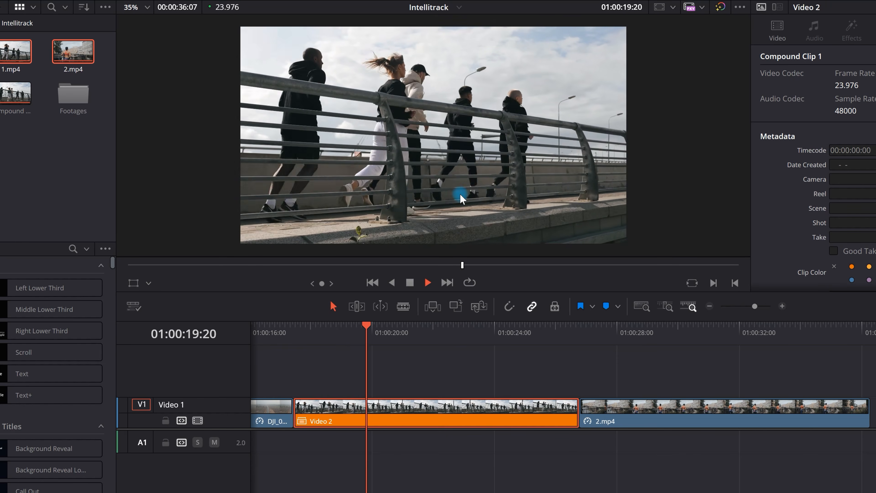
pyautogui.moveTo(401, 334); pyautogui.dragTo(381, 334)
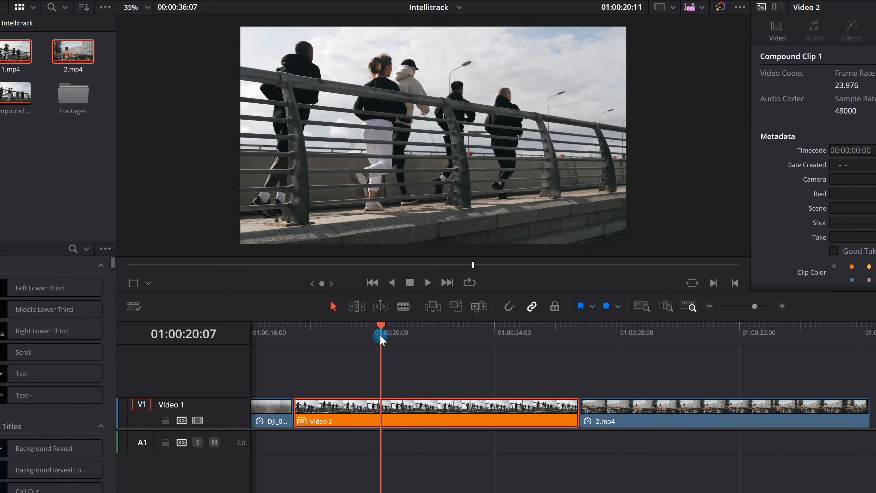
pyautogui.press('space')
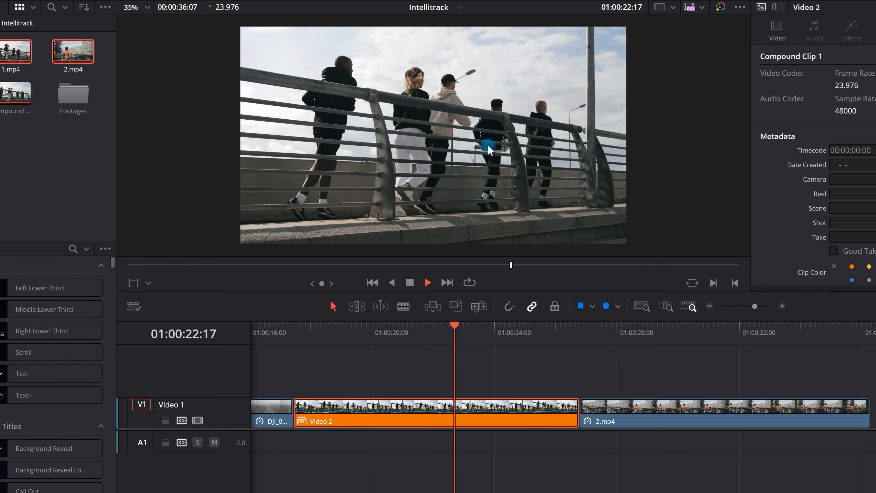
pyautogui.press('space')
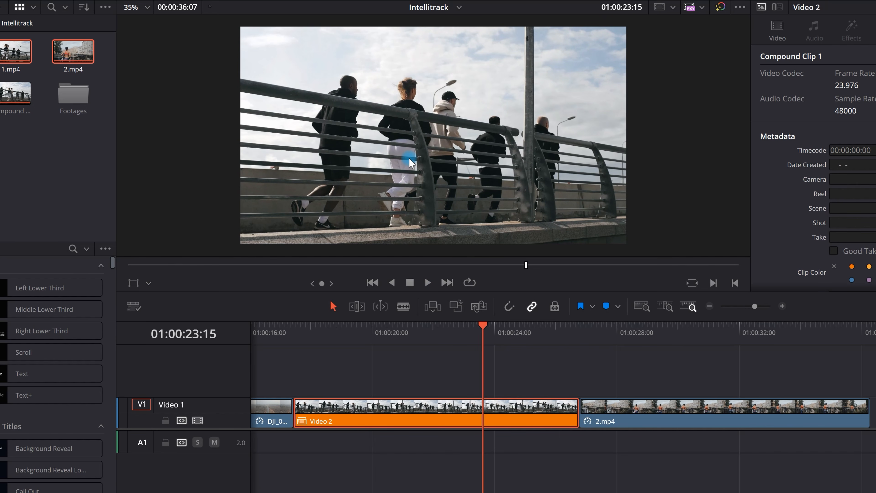
# Step: Play Video 2 up to 01:00:24:16 and examine the pole passing in front of the capped runner
pyautogui.moveTo(495, 337); pyautogui.dragTo(483, 337)
pyautogui.press('space')
pyautogui.press('space')
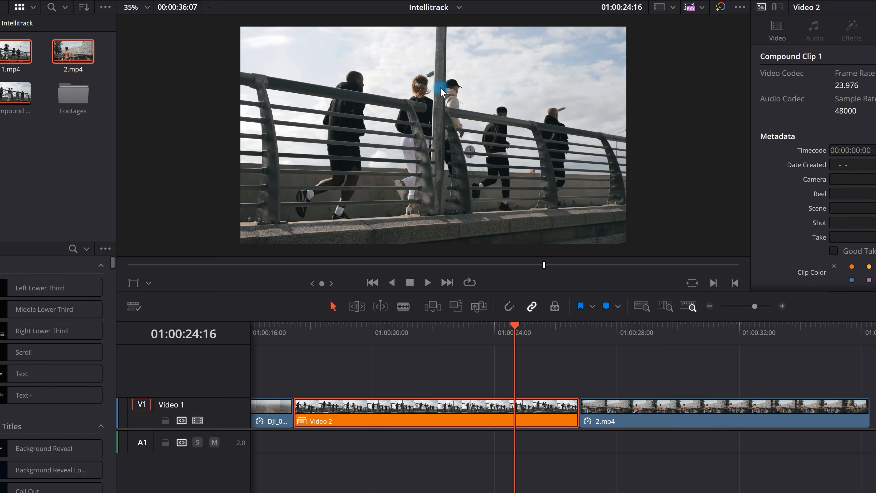
pyautogui.scroll(3, 443, 101)
pyautogui.moveTo(444, 101); pyautogui.dragTo(438, 92)
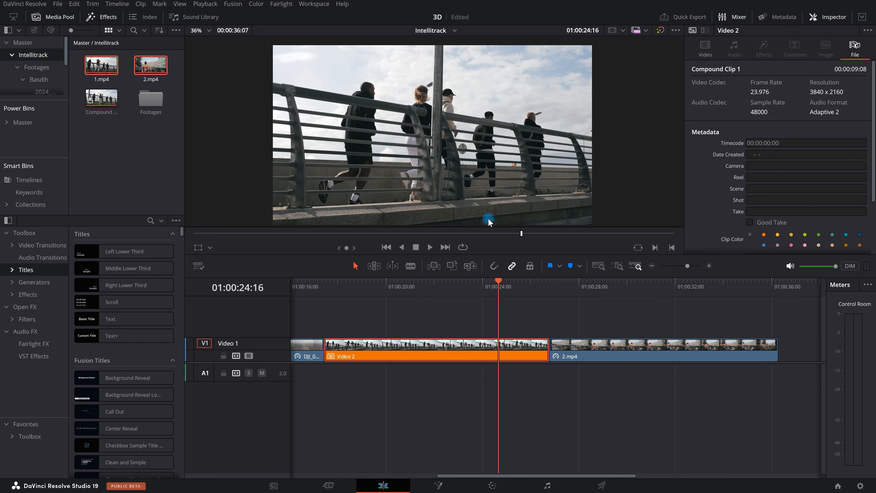
# Step: Bring up the window tracker for the Video 2 compound clip on the Color page at 01:00:18:22
pyautogui.click(494, 486)
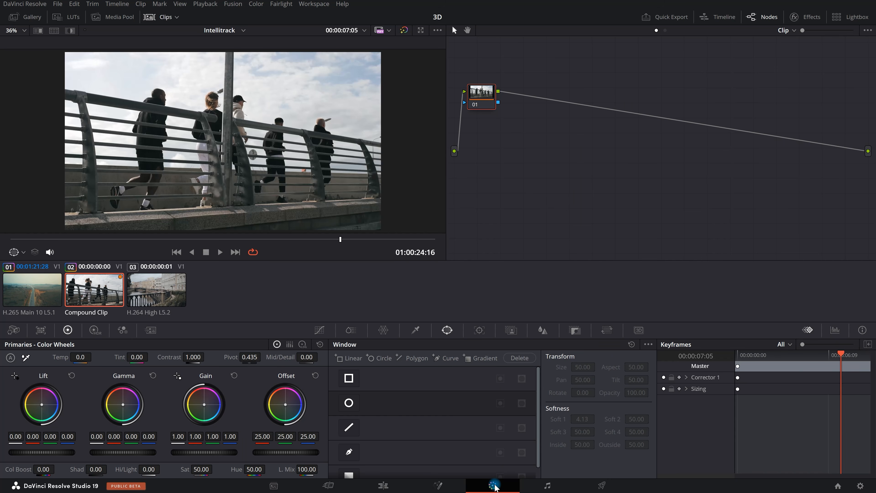
pyautogui.moveTo(319, 242); pyautogui.dragTo(78, 248)
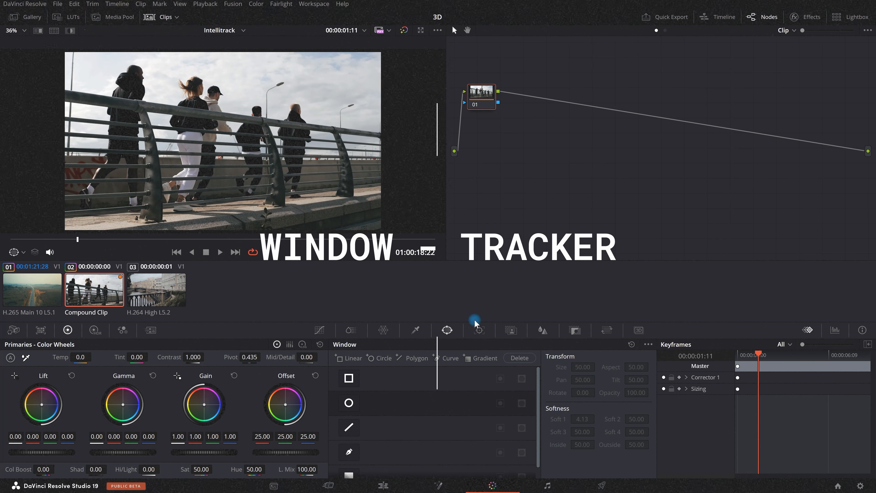
pyautogui.click(480, 331)
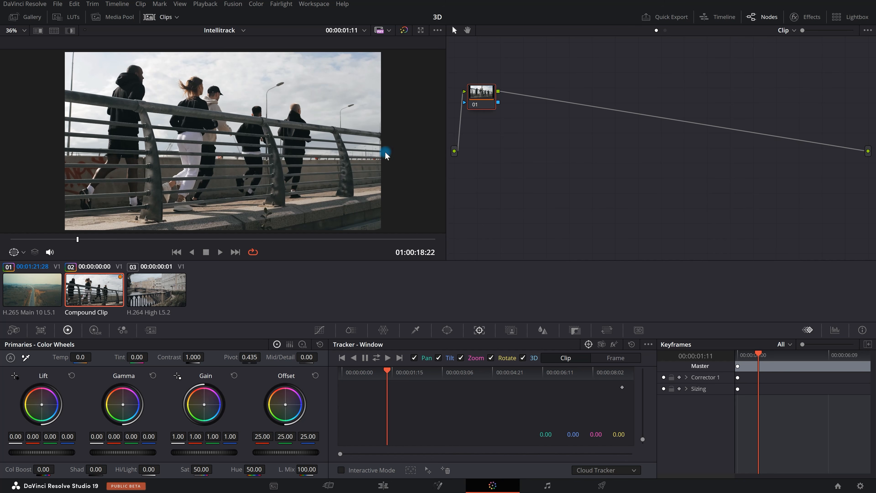
# Step: Hide the clip thumbnails and choose Cloud Tracker as the tracking type
pyautogui.click(153, 19)
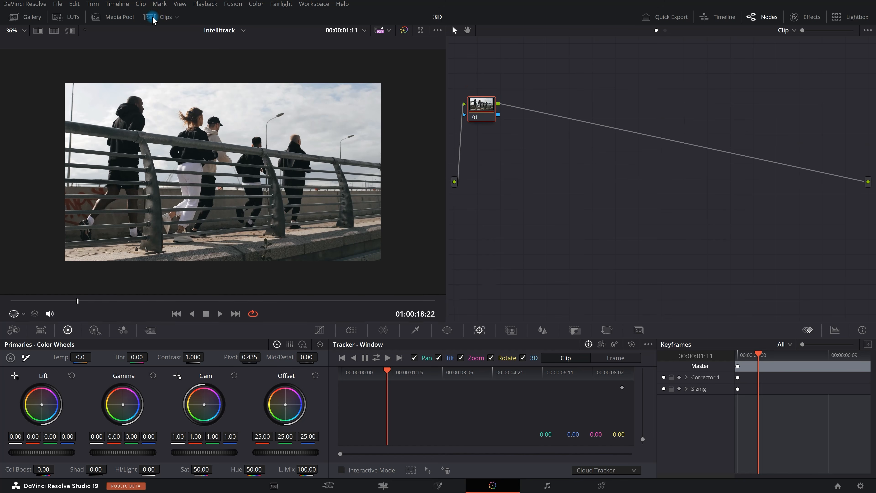
pyautogui.scroll(3, 237, 179)
pyautogui.scroll(-2, 236, 180)
pyautogui.scroll(1, 237, 180)
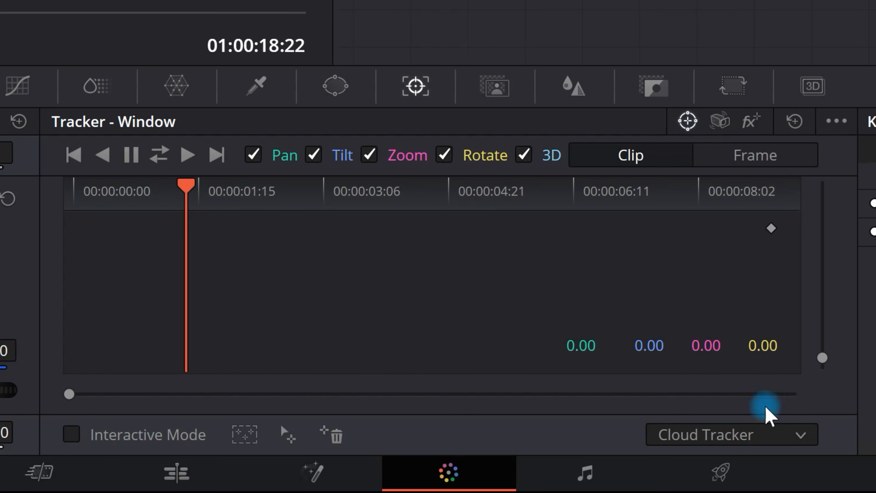
pyautogui.click(723, 436)
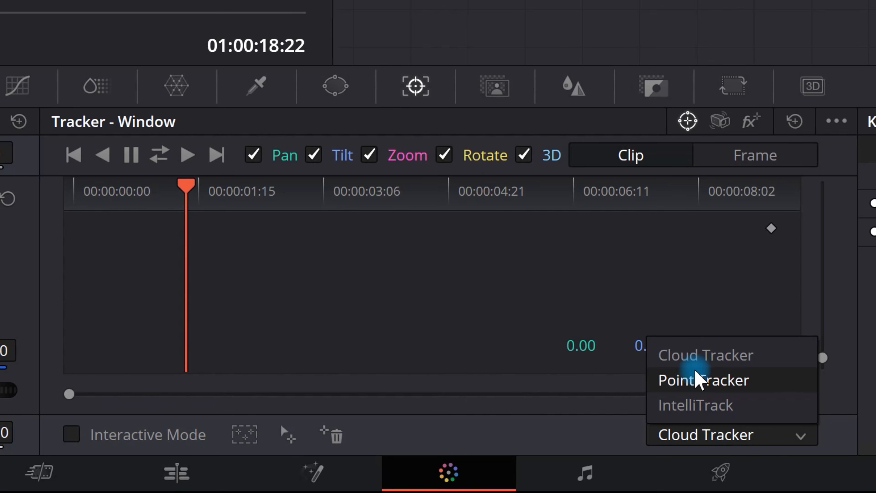
pyautogui.click(704, 359)
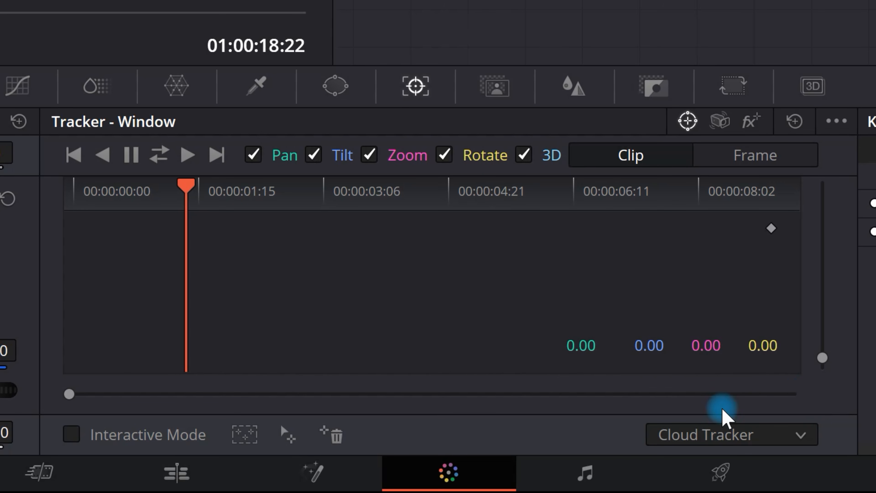
# Step: Add a circular window and place it over the capped runner's head at about pan 49.02, tilt 57.35
pyautogui.click(342, 87)
pyautogui.click(90, 264)
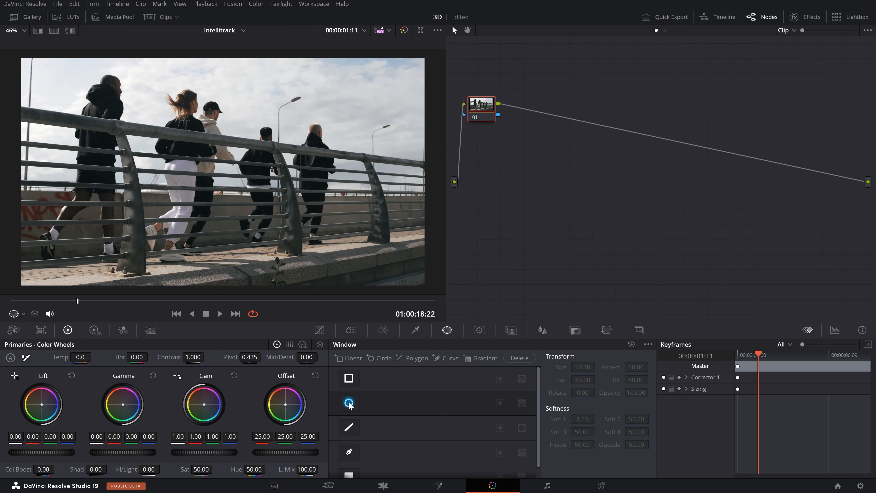
pyautogui.click(348, 403)
pyautogui.scroll(4, 300, 247)
pyautogui.moveTo(300, 247); pyautogui.dragTo(225, 81)
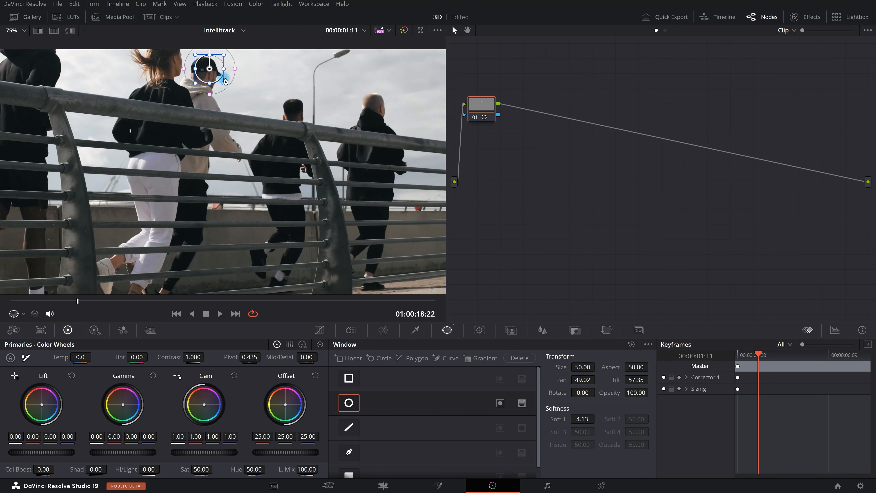
# Step: Refine the circular window on the capped head to about pan 48.92, tilt 57.66, and reduce Soft 1 to about 0.51
pyautogui.scroll(-2, 225, 81)
pyautogui.moveTo(250, 168); pyautogui.dragTo(245, 161)
pyautogui.moveTo(254, 154); pyautogui.dragTo(237, 152)
pyautogui.scroll(-2, 279, 184)
pyautogui.scroll(-2, 270, 141)
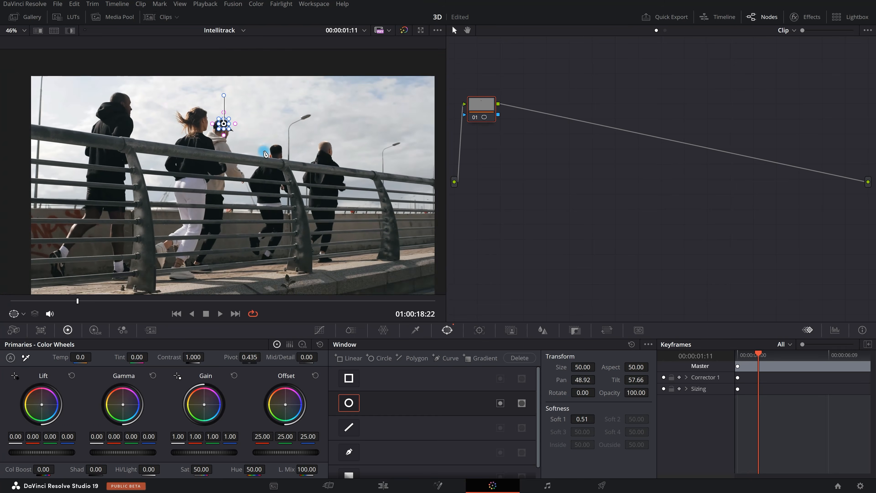
# Step: Turn on Interactive Mode in the window tracker and check the tracking area around the capped head
pyautogui.click(479, 330)
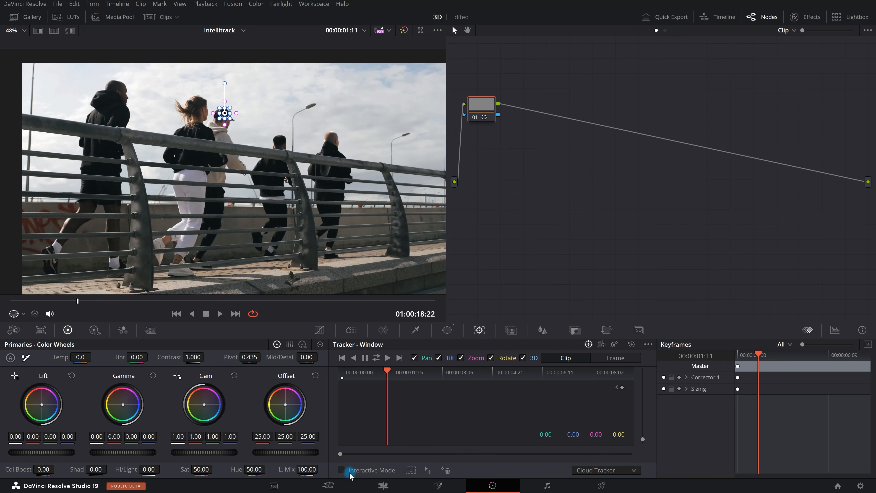
pyautogui.click(342, 470)
pyautogui.scroll(5, 221, 98)
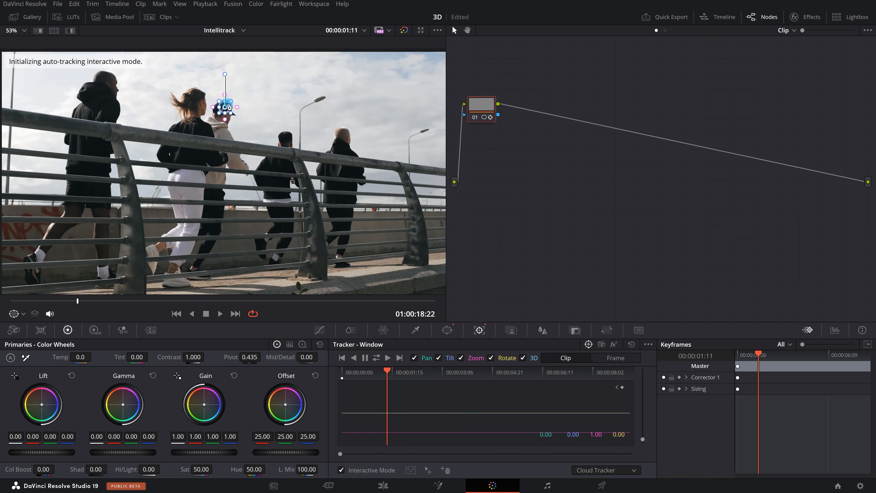
pyautogui.scroll(4, 219, 55)
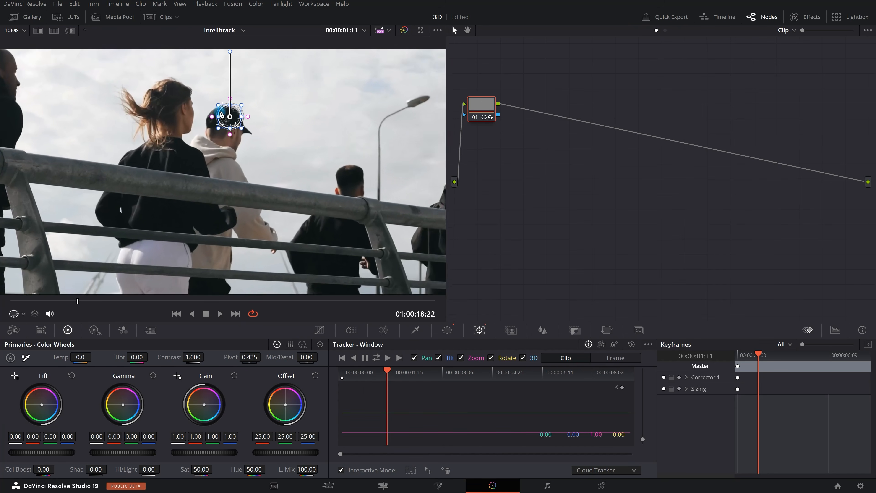
pyautogui.scroll(-5, 253, 108)
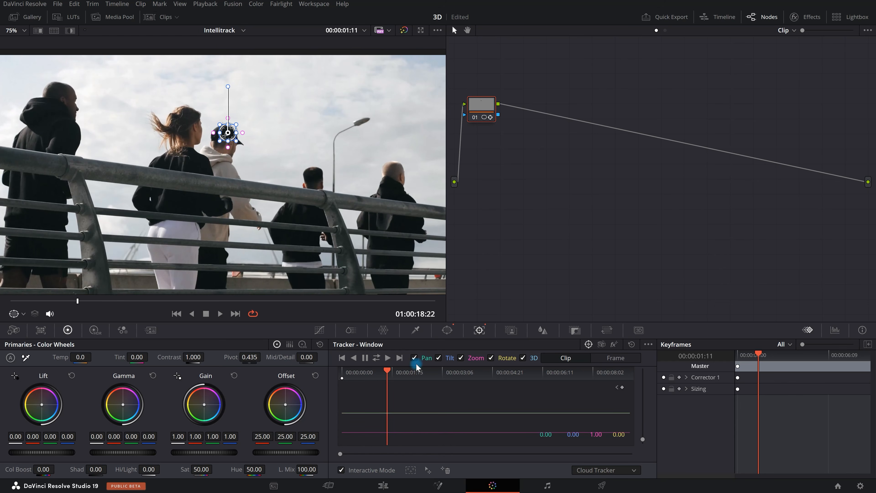
# Step: Track the circular window forward and in reverse, and inspect its position relative to the capped head at 01:00:18:05
pyautogui.click(376, 359)
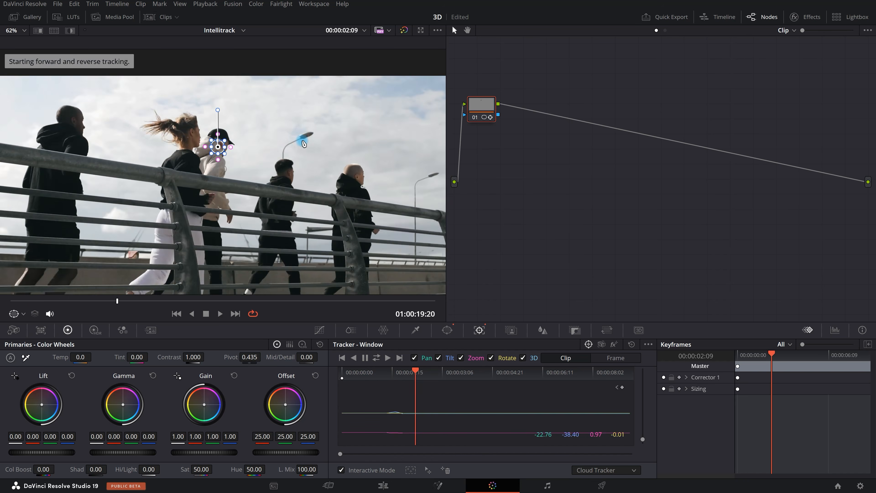
pyautogui.scroll(-3, 243, 183)
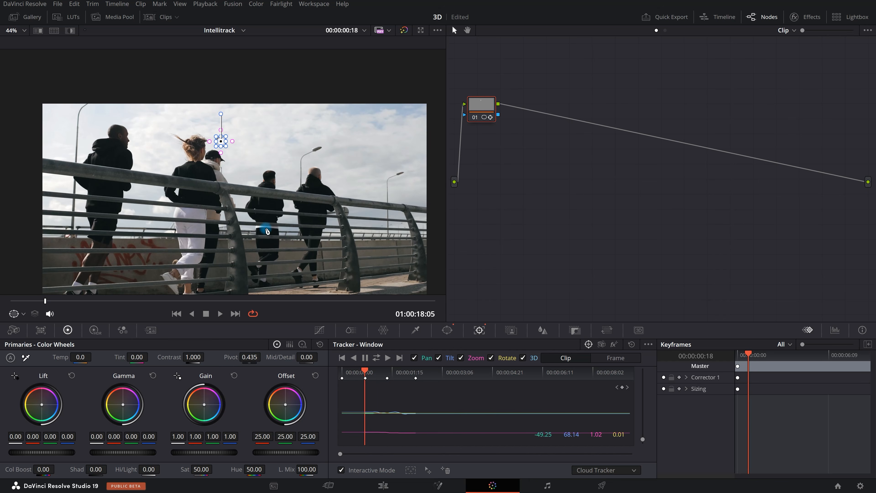
pyautogui.scroll(2, 200, 138)
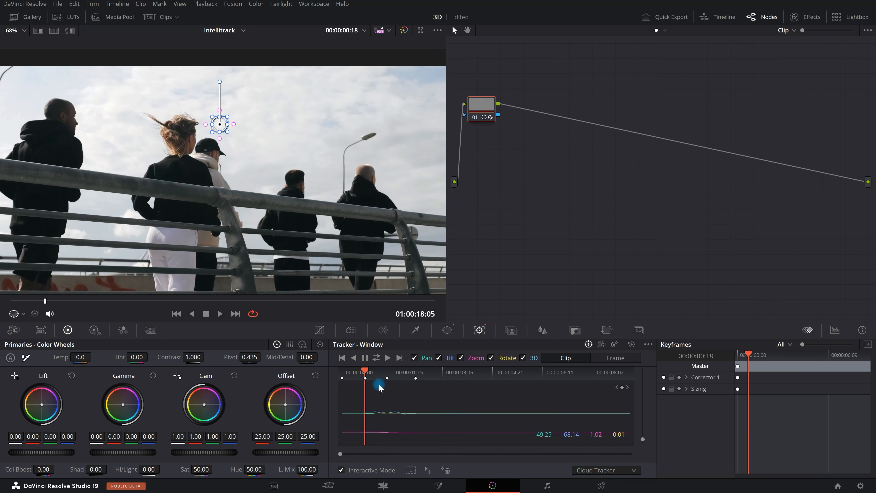
pyautogui.scroll(2, 258, 166)
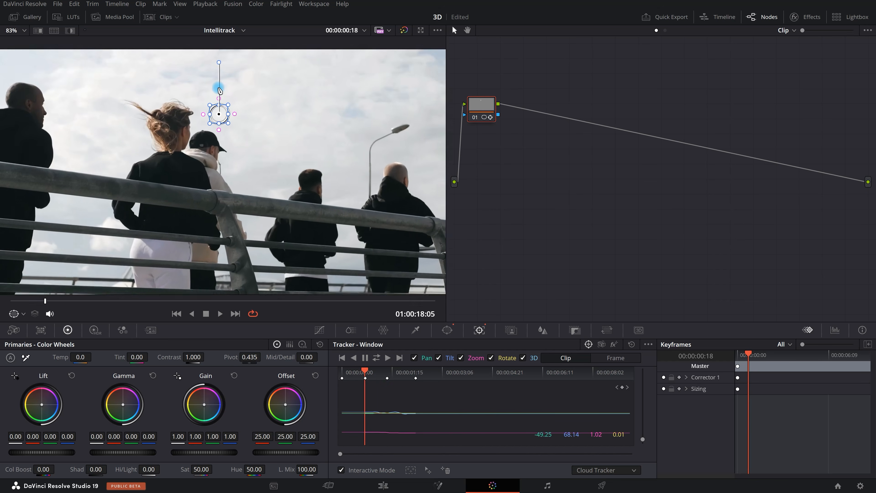
pyautogui.scroll(2, 247, 161)
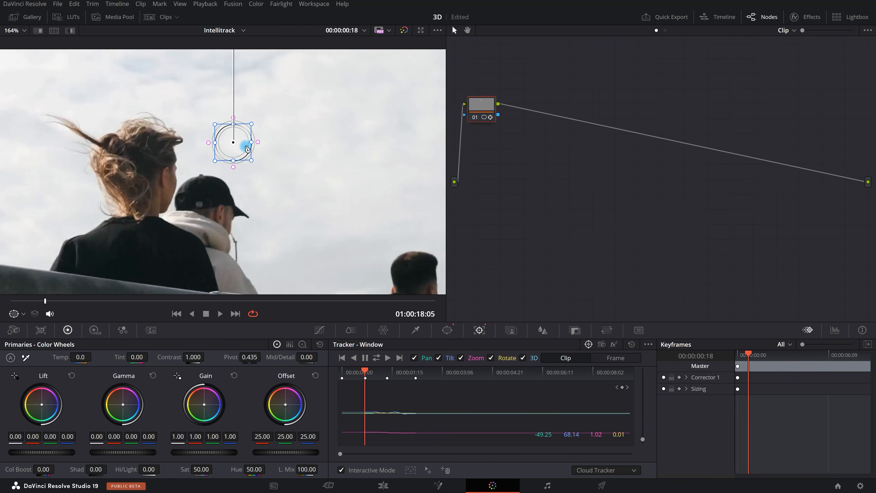
pyautogui.scroll(-5, 268, 191)
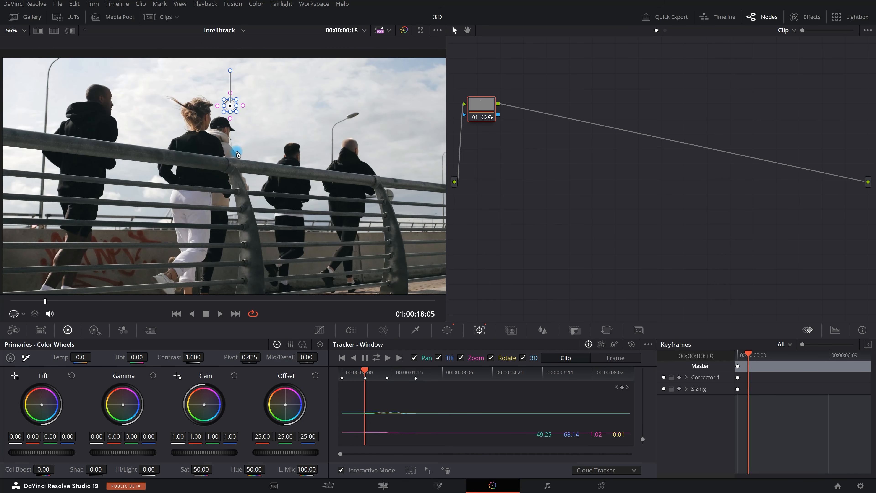
# Step: Clear the circular window's existing track data and switch the window tracker's type to IntelliTrack
pyautogui.scroll(-3, 238, 154)
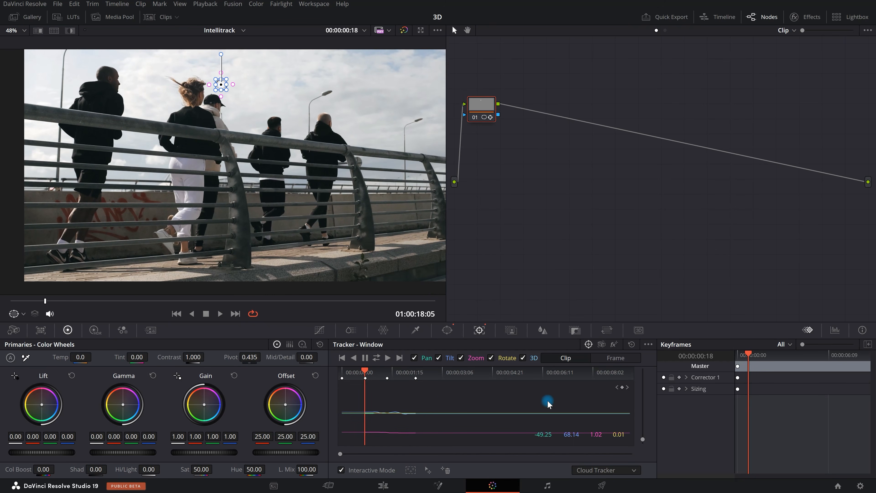
pyautogui.click(632, 344)
pyautogui.scroll(1, 252, 137)
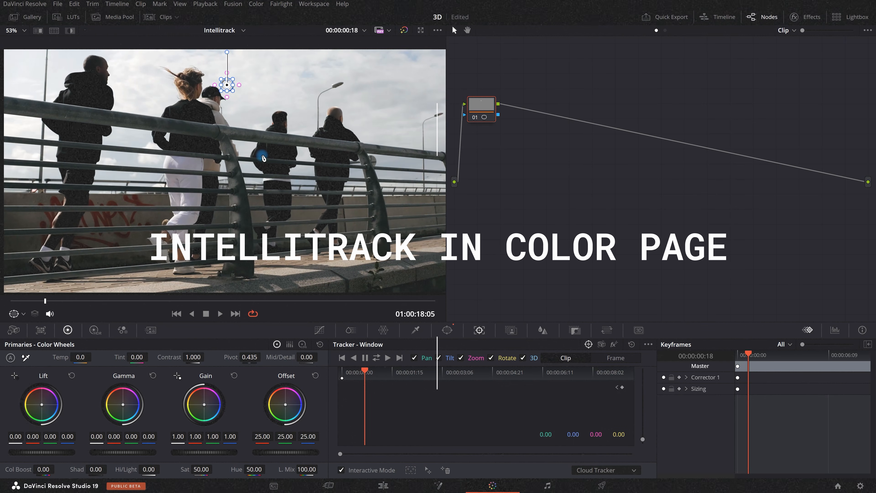
pyautogui.click(588, 345)
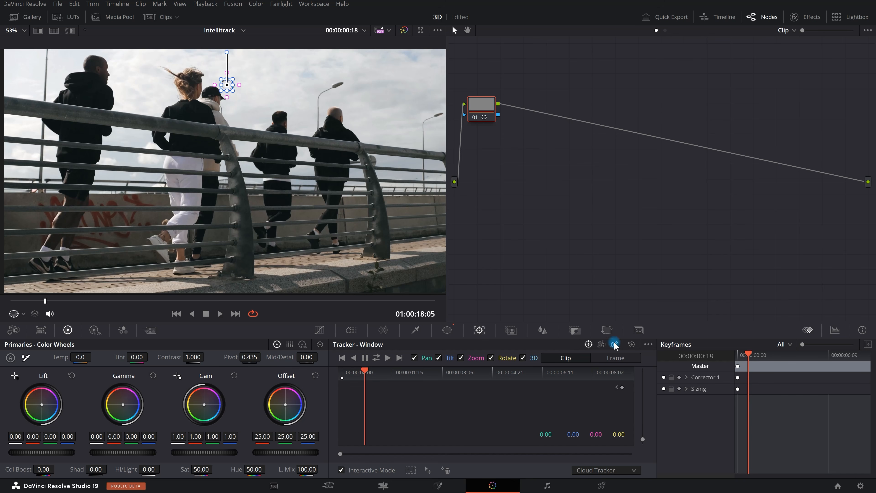
pyautogui.click(589, 344)
pyautogui.click(614, 470)
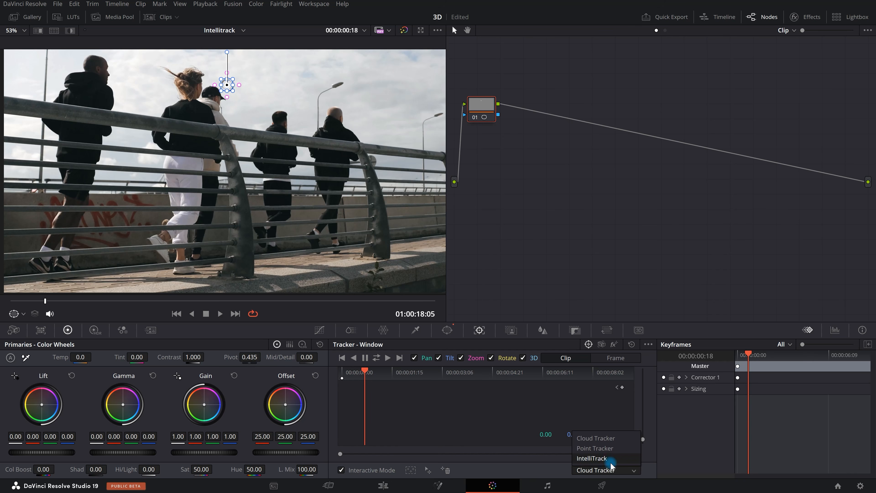
pyautogui.click(609, 458)
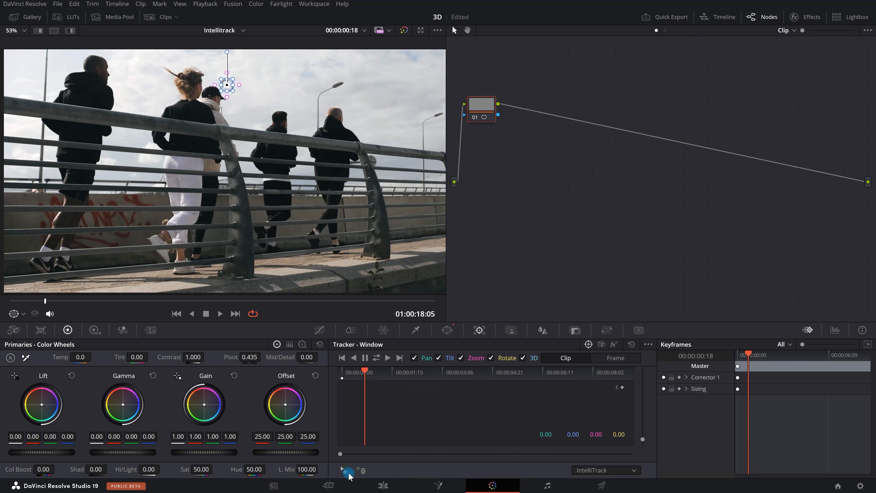
# Step: Move the circular window onto the capped runner's head and add an IntelliTrack tracking point centred on the cap
pyautogui.scroll(5, 300, 169)
pyautogui.moveTo(330, 175); pyautogui.dragTo(301, 195)
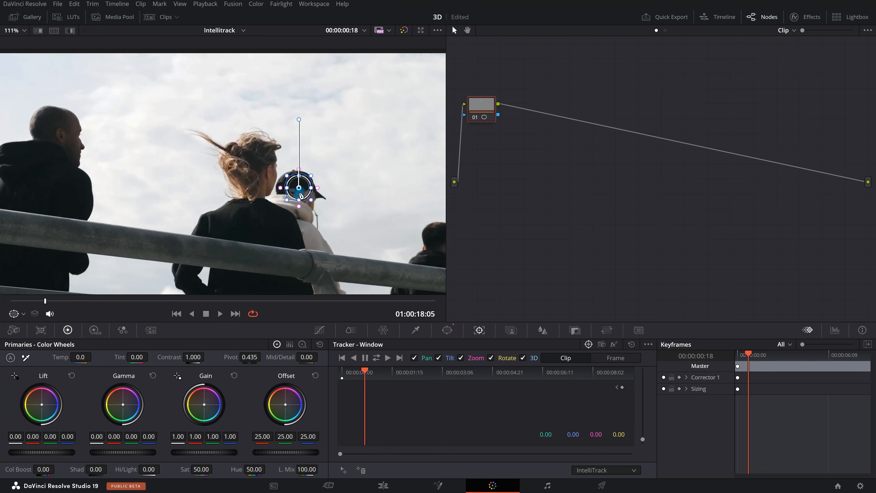
pyautogui.click(344, 471)
pyautogui.scroll(-2, 291, 209)
pyautogui.moveTo(319, 225); pyautogui.dragTo(302, 190)
pyautogui.scroll(1, 286, 128)
pyautogui.moveTo(317, 243); pyautogui.dragTo(264, 131)
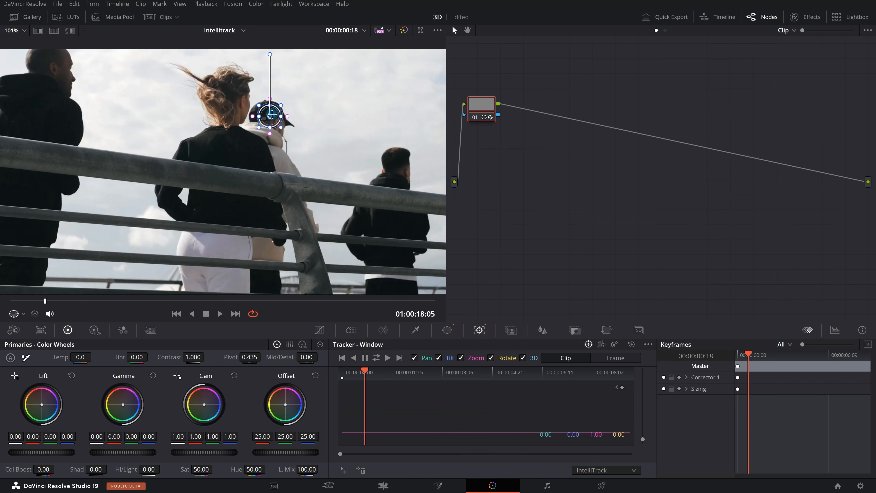
# Step: Track the circular window forward and in reverse through the clip with IntelliTrack
pyautogui.scroll(-5, 287, 120)
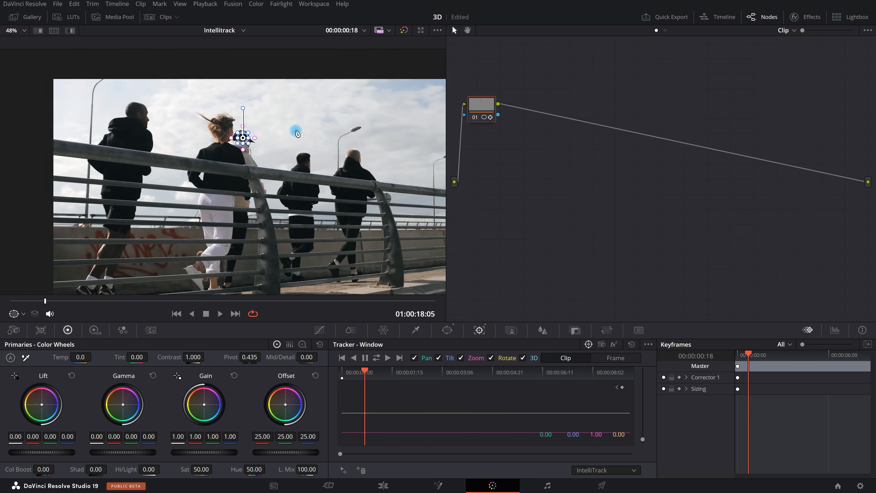
pyautogui.scroll(2, 272, 149)
pyautogui.scroll(-2, 272, 149)
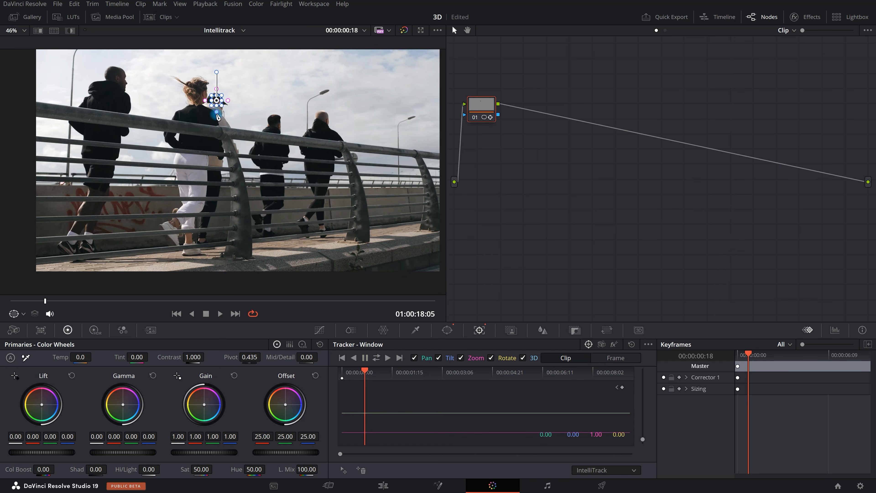
pyautogui.click(259, 140)
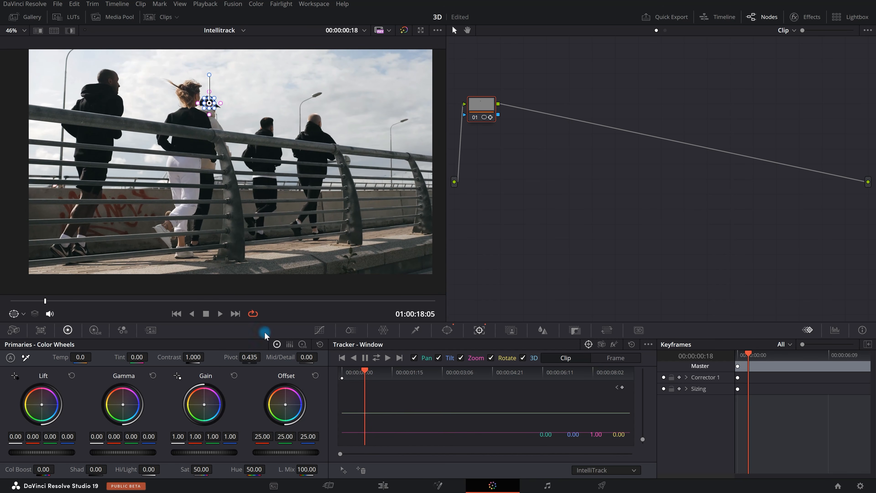
pyautogui.click(376, 357)
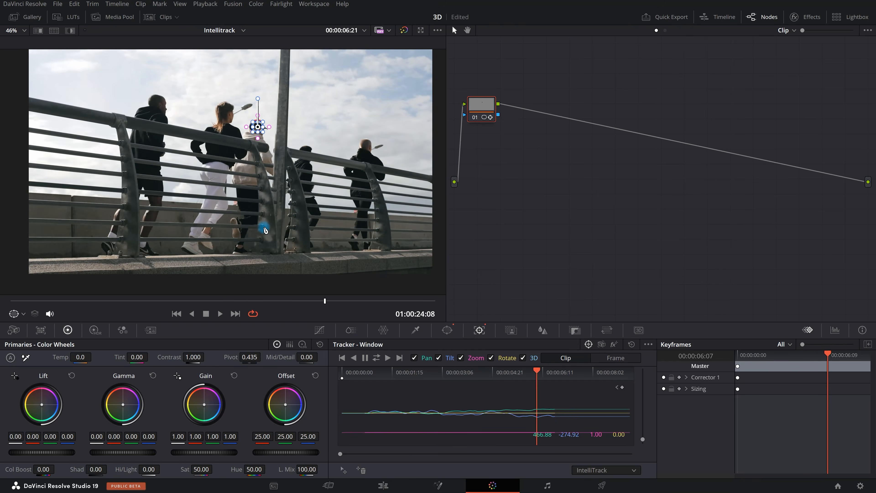
# Step: Play back and scrub the tracked clip, checking how the circular window follows the capped head, including at 01:00:19:17
pyautogui.press('space')
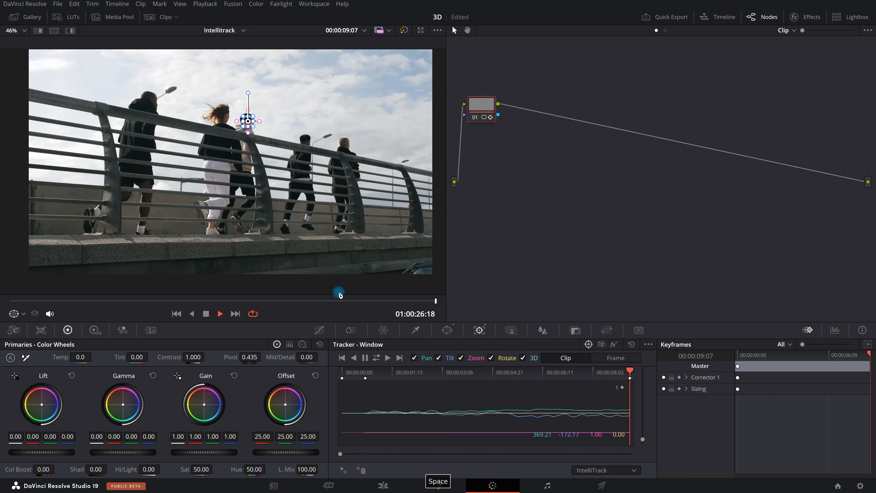
pyautogui.moveTo(329, 302); pyautogui.dragTo(303, 303)
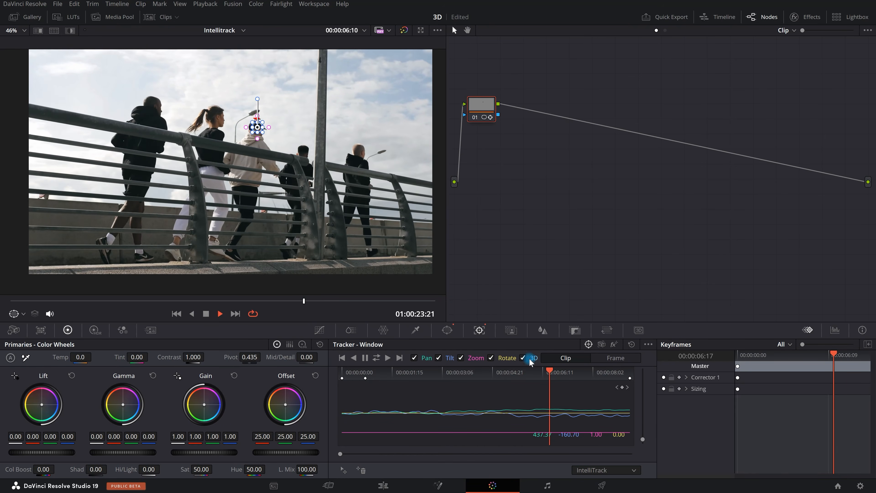
pyautogui.moveTo(103, 301)
pyautogui.mouseDown()
pyautogui.moveTo(67, 298)
pyautogui.moveTo(358, 291)
pyautogui.moveTo(114, 300)
pyautogui.mouseUp()
pyautogui.scroll(-1, 202, 48)
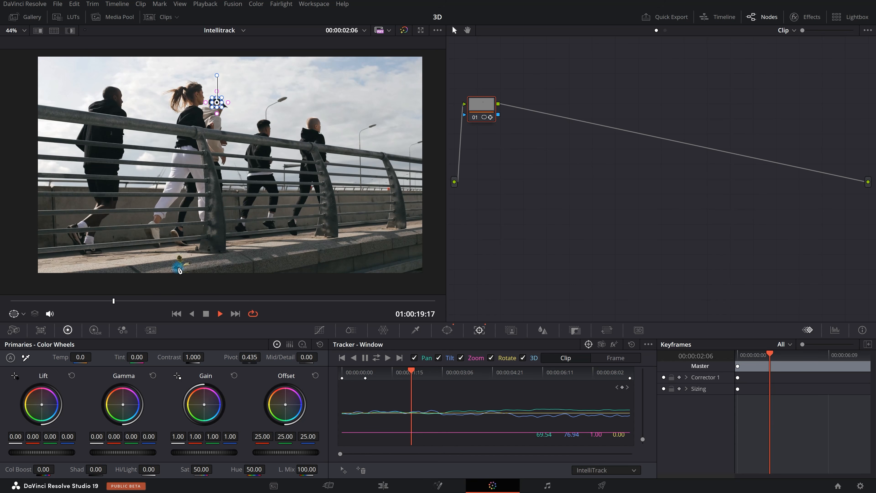
pyautogui.scroll(3, 250, 135)
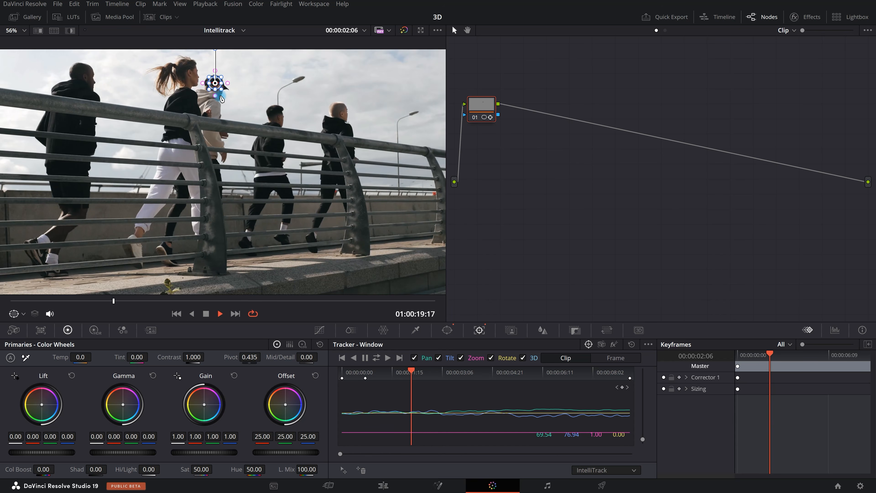
# Step: Reset the window settings to remove the tracked circular window, and return to the tracker
pyautogui.click(449, 330)
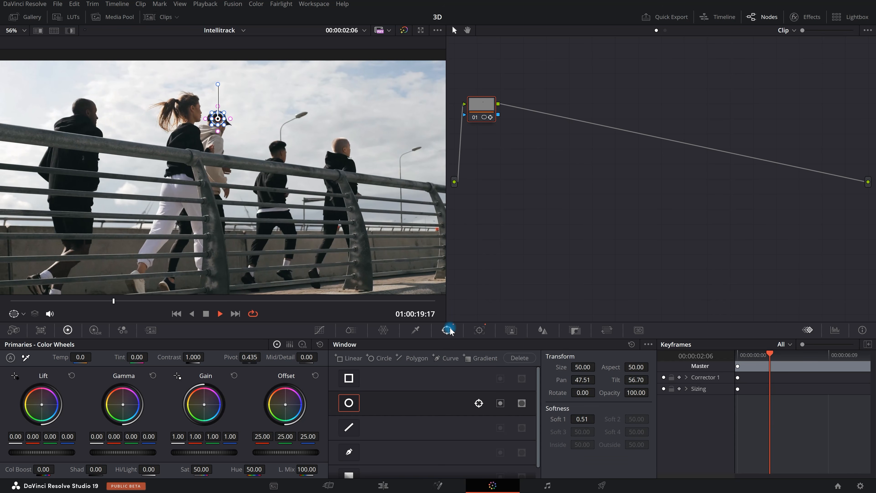
pyautogui.click(631, 346)
pyautogui.click(479, 330)
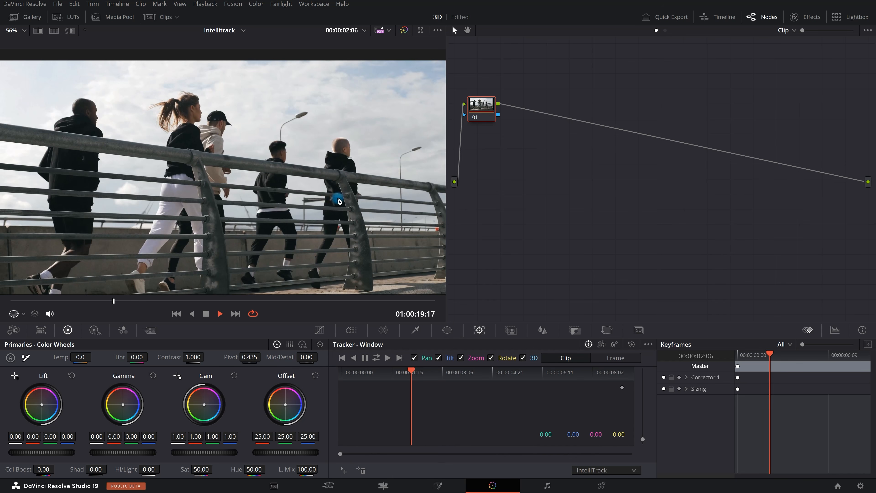
# Step: Set the tracker to FX mode with IntelliTrack, add a tracking point on the capped head, and track it in both directions
pyautogui.scroll(-2, 278, 210)
pyautogui.moveTo(278, 210); pyautogui.dragTo(271, 190)
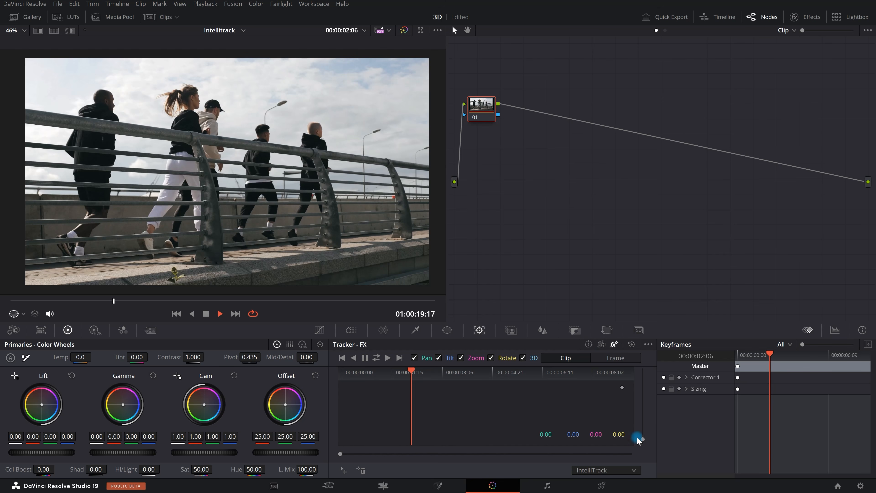
pyautogui.click(605, 472)
pyautogui.click(606, 460)
pyautogui.click(344, 473)
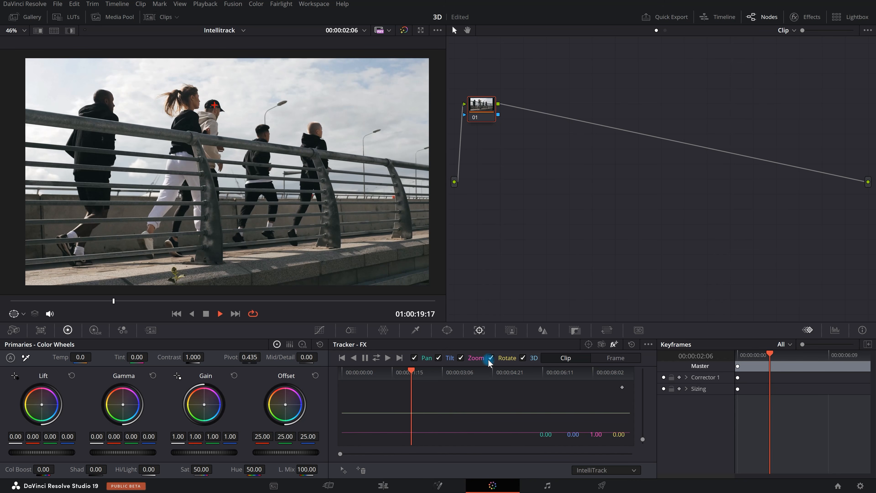
pyautogui.click(376, 358)
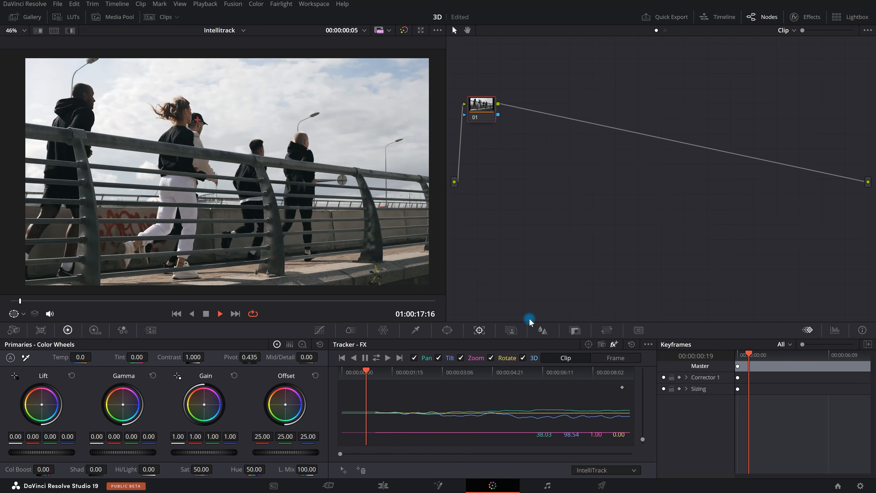
# Step: Play back the clip from its first frame and check how the FX tracking point follows the capped head
pyautogui.press('space')
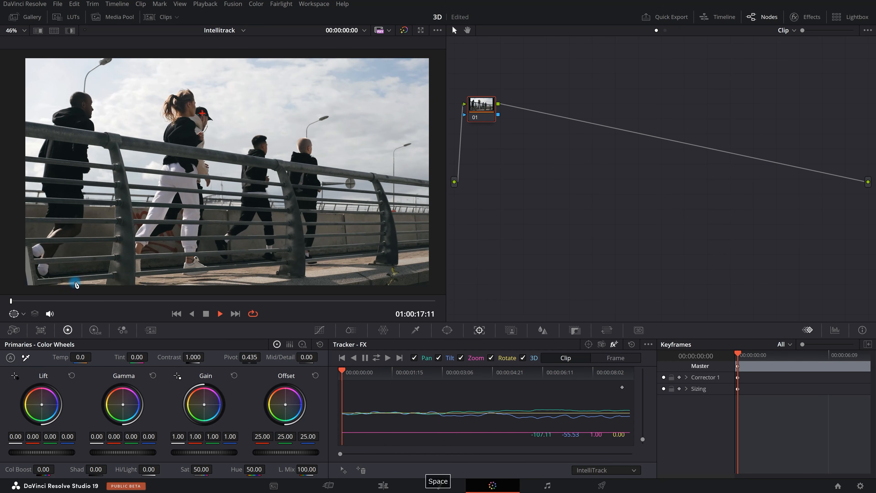
pyautogui.click(167, 119)
pyautogui.hotkey('ctrl', 'f')
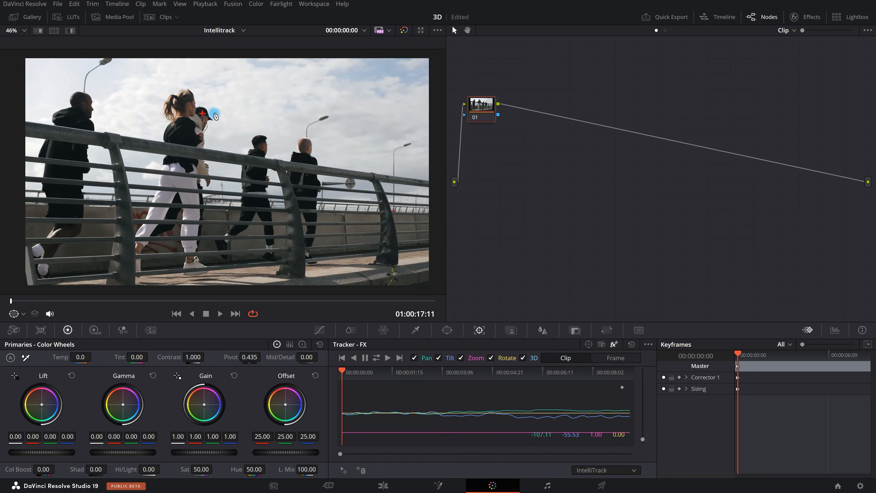
pyautogui.press('space')
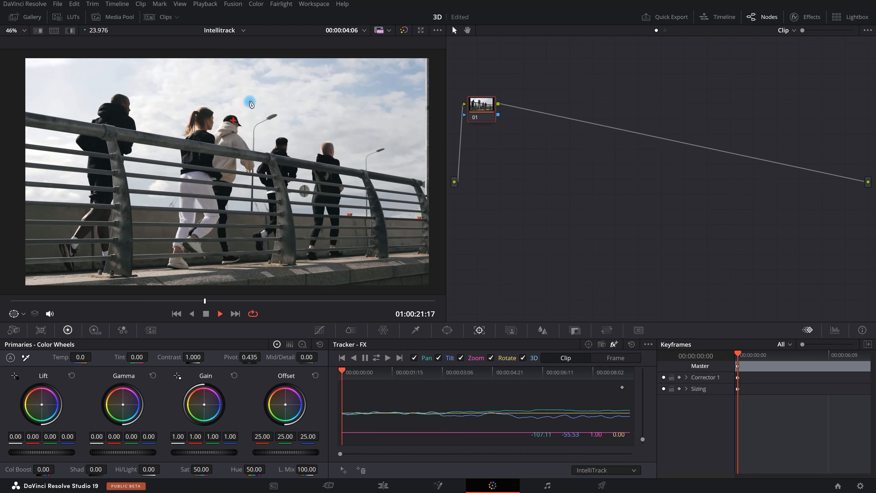
pyautogui.press('space')
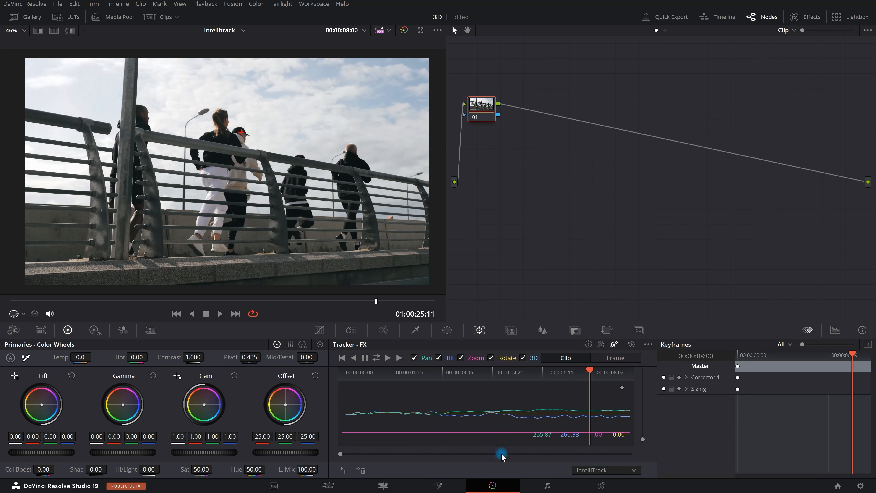
# Step: Clear the FX tracking data and open the Video 2 timeline clip in the Fusion page
pyautogui.click(632, 344)
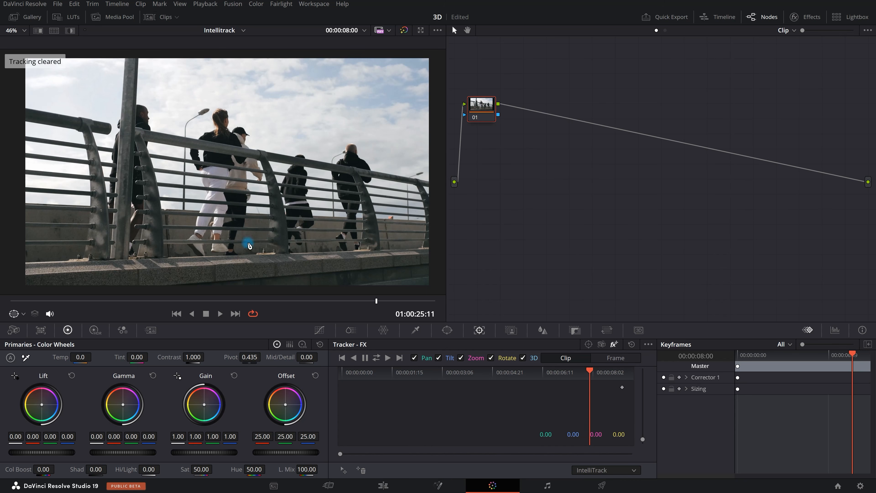
pyautogui.click(393, 484)
pyautogui.scroll(-4, 419, 351)
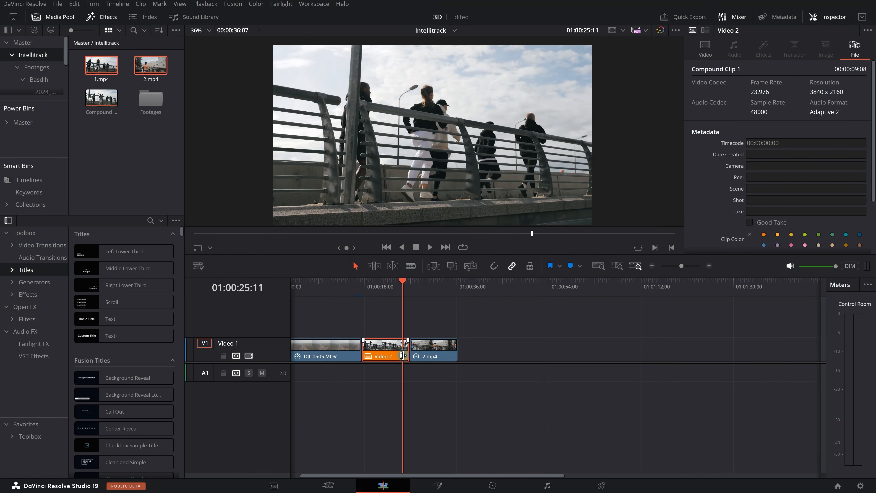
pyautogui.rightClick(374, 350)
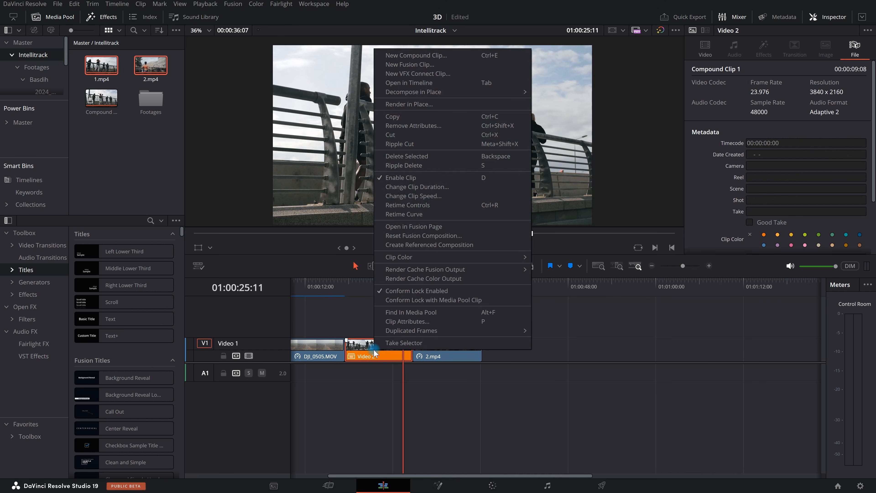
pyautogui.click(406, 226)
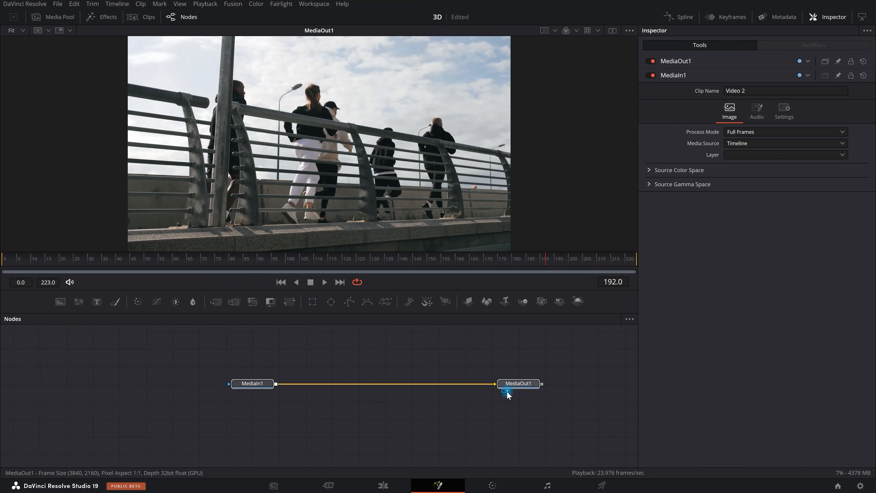
# Step: Search the tool list for "track" and insert a Tracker node between MediaIn1 and MediaOut1
pyautogui.click(493, 388)
pyautogui.click(243, 384)
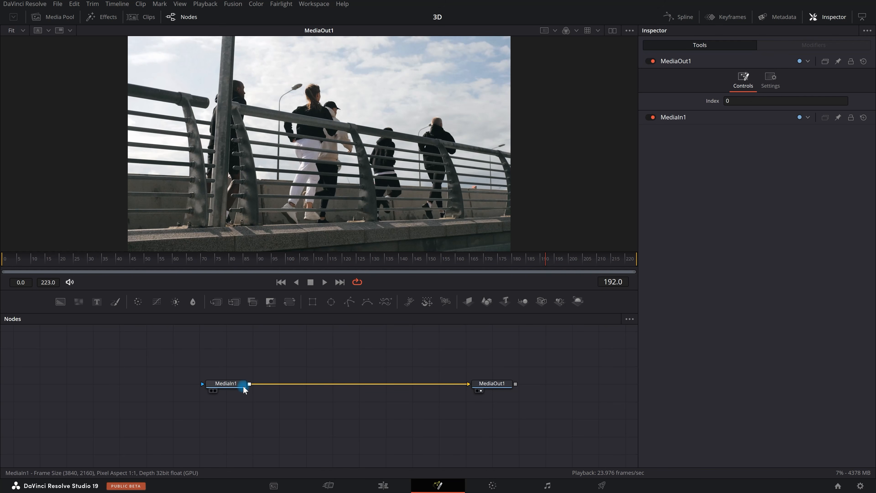
pyautogui.hotkey('shift', 'space')
pyautogui.write('Tr')
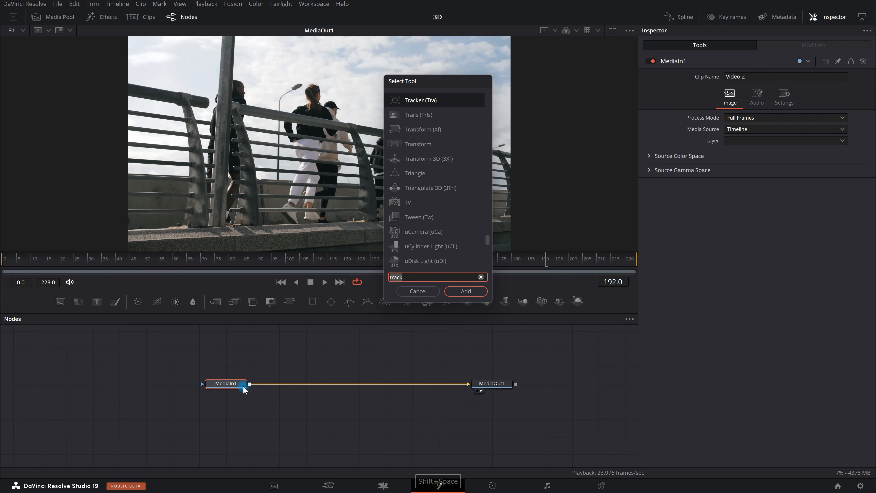
pyautogui.write('ack')
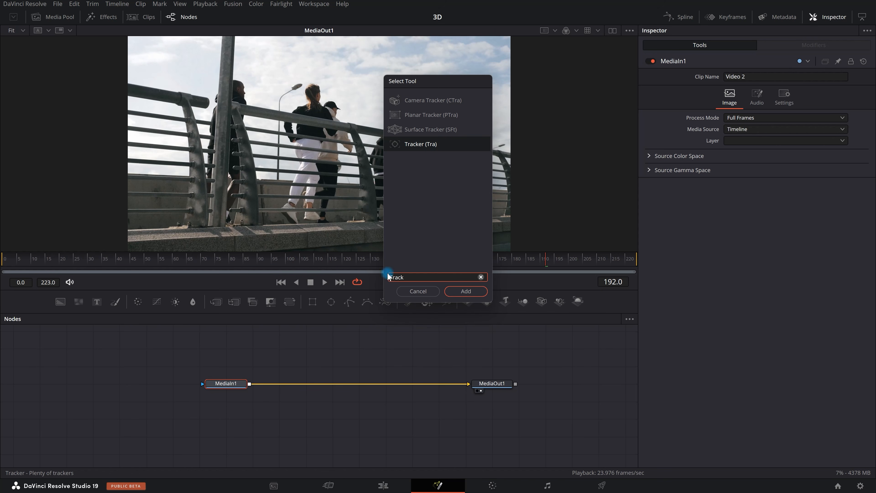
pyautogui.click(466, 291)
pyautogui.moveTo(275, 384); pyautogui.dragTo(300, 384)
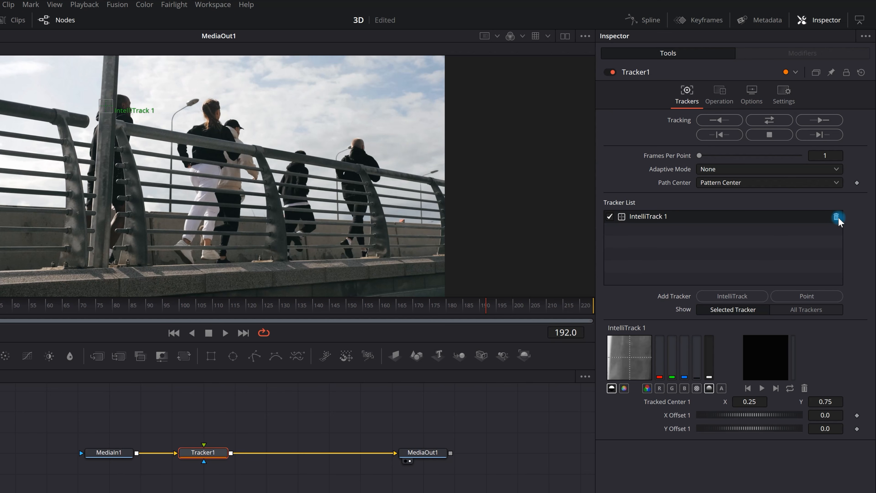
# Step: Replace the Tracker node's default IntelliTrack tracker with one Point tracker and one new IntelliTrack tracker
pyautogui.click(794, 296)
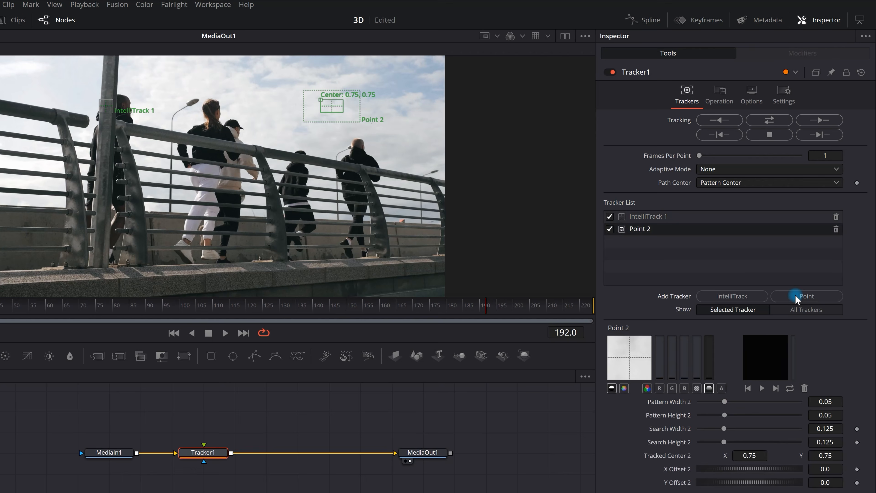
pyautogui.click(657, 217)
pyautogui.click(836, 217)
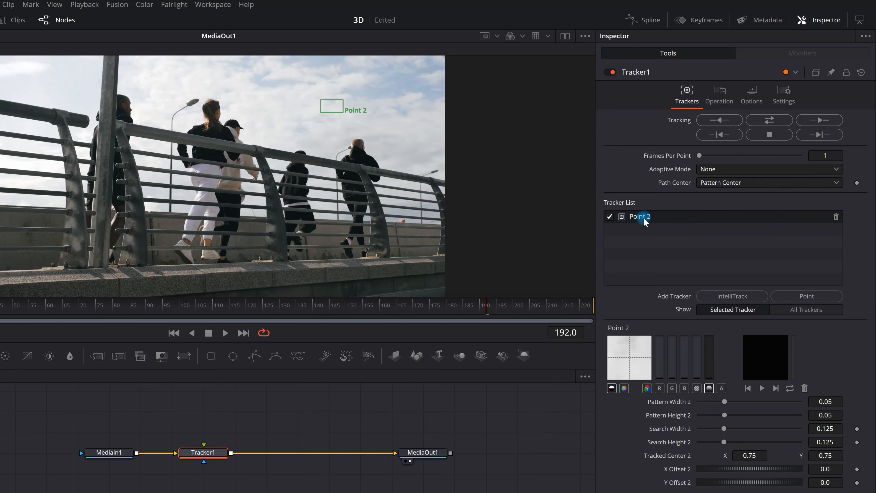
pyautogui.click(734, 297)
pyautogui.click(646, 229)
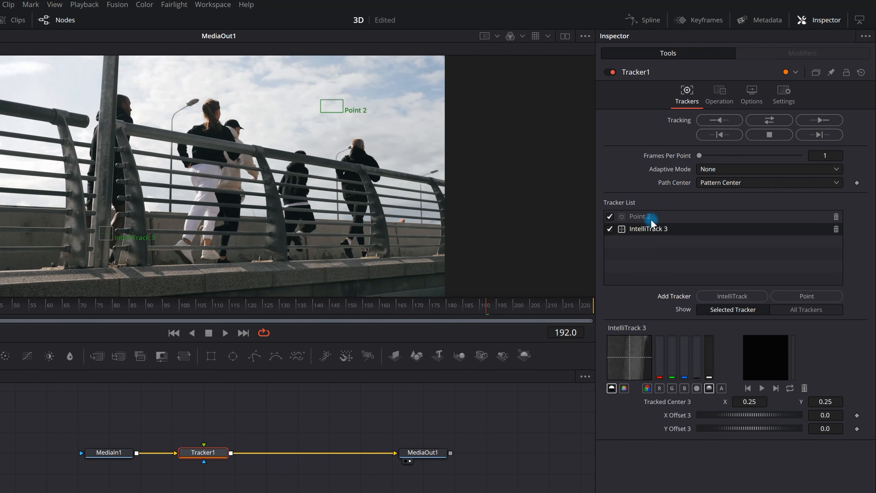
# Step: Delete the Point tracker from the tracker list and rename the remaining IntelliTrack tracker "Black Cap"
pyautogui.click(648, 218)
pyautogui.click(837, 217)
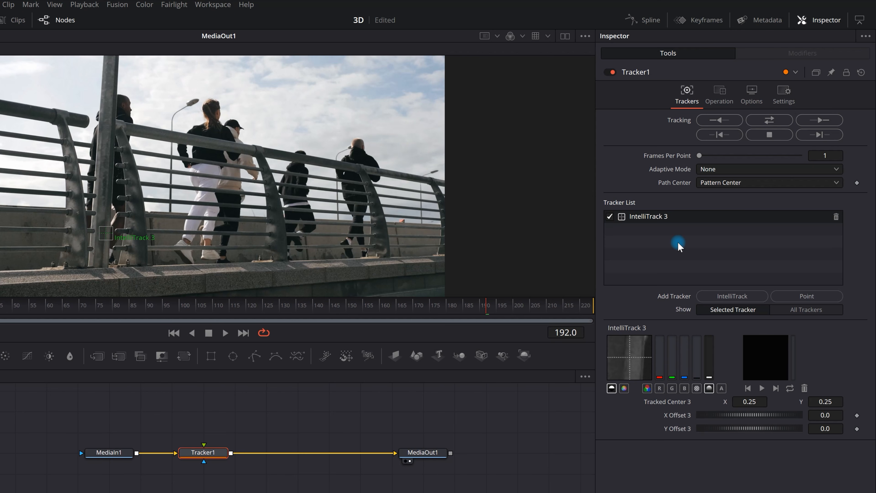
pyautogui.doubleClick(659, 217)
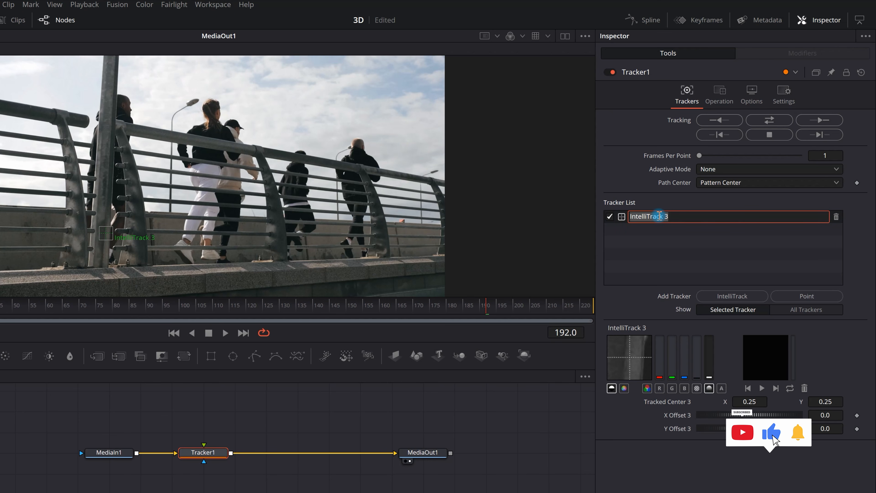
pyautogui.write('Black Cap')
pyautogui.press('Return')
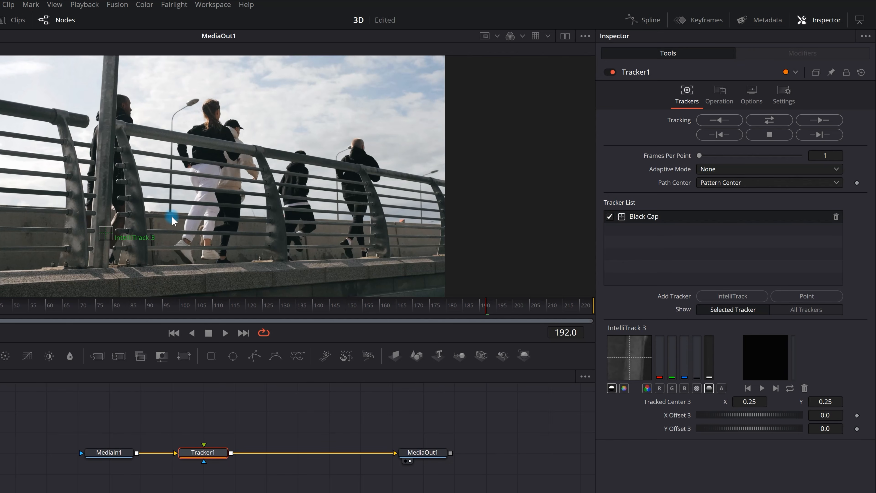
# Step: Place the Black Cap tracker over the capped runner's head at frame 192 and fine-tune its position
pyautogui.scroll(-1, 171, 218)
pyautogui.scroll(2, 135, 228)
pyautogui.scroll(-2, 174, 225)
pyautogui.scroll(2, 173, 226)
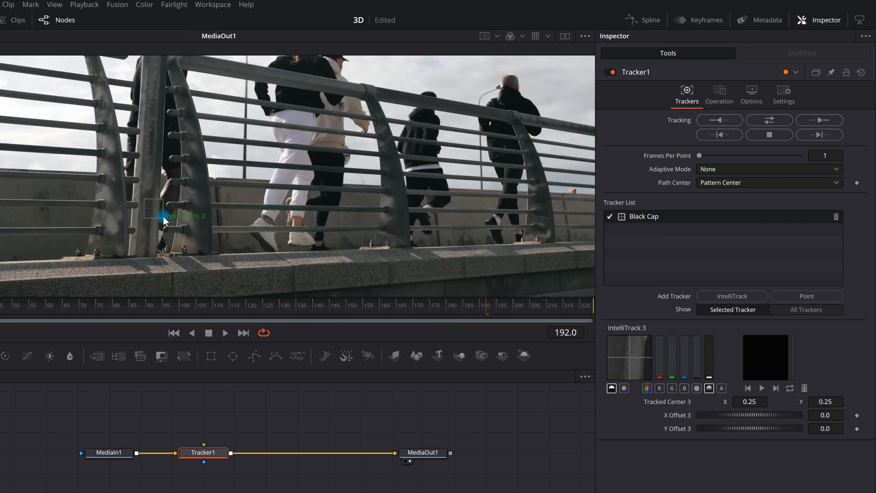
pyautogui.scroll(-1, 163, 217)
pyautogui.moveTo(193, 147); pyautogui.dragTo(193, 164)
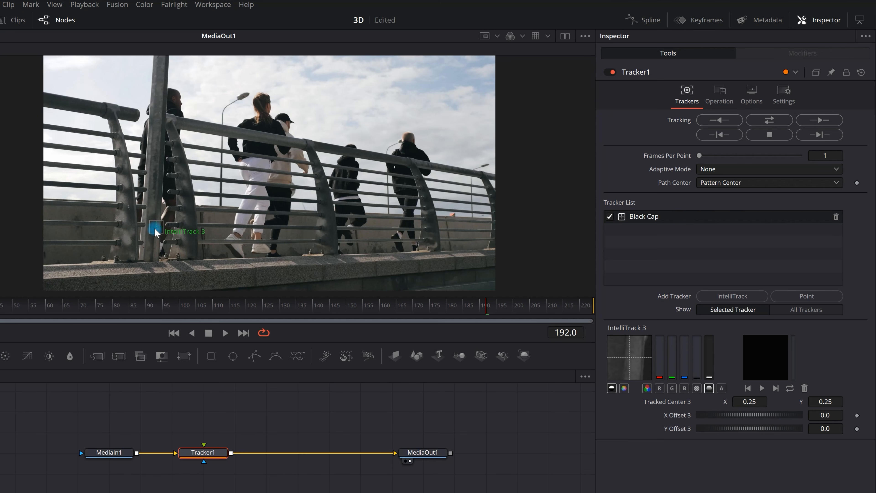
pyautogui.click(155, 231)
pyautogui.moveTo(155, 231)
pyautogui.mouseDown()
pyautogui.moveTo(259, 230)
pyautogui.moveTo(292, 198)
pyautogui.moveTo(303, 162)
pyautogui.moveTo(284, 123)
pyautogui.moveTo(289, 152)
pyautogui.mouseUp()
pyautogui.scroll(6, 283, 123)
pyautogui.scroll(-6, 289, 149)
pyautogui.scroll(5, 290, 149)
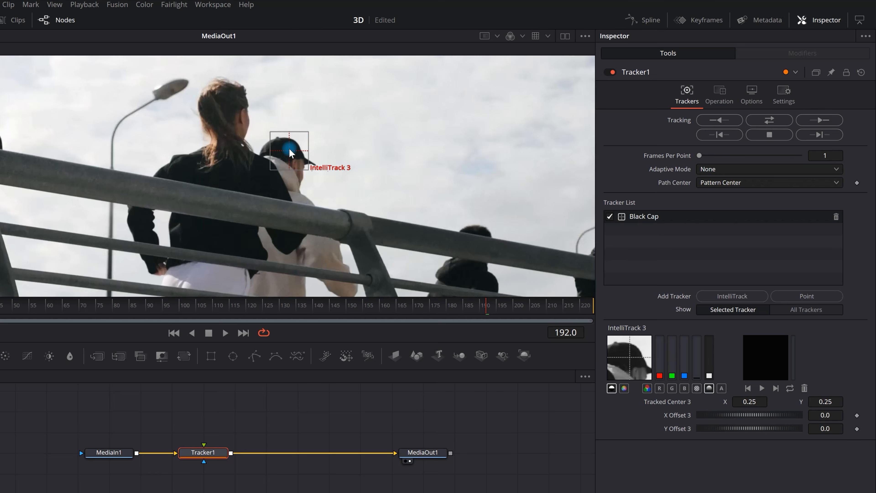
pyautogui.click(289, 149)
pyautogui.moveTo(290, 150); pyautogui.dragTo(290, 146)
pyautogui.scroll(-6, 297, 156)
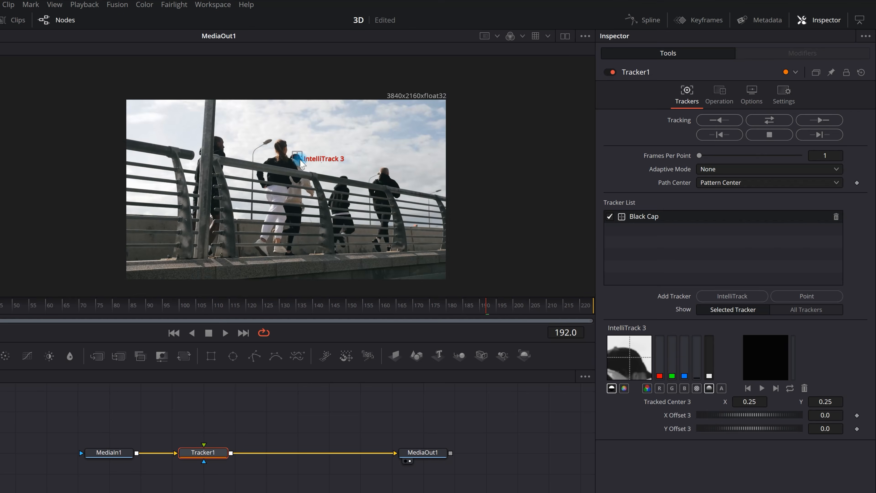
pyautogui.scroll(4, 301, 160)
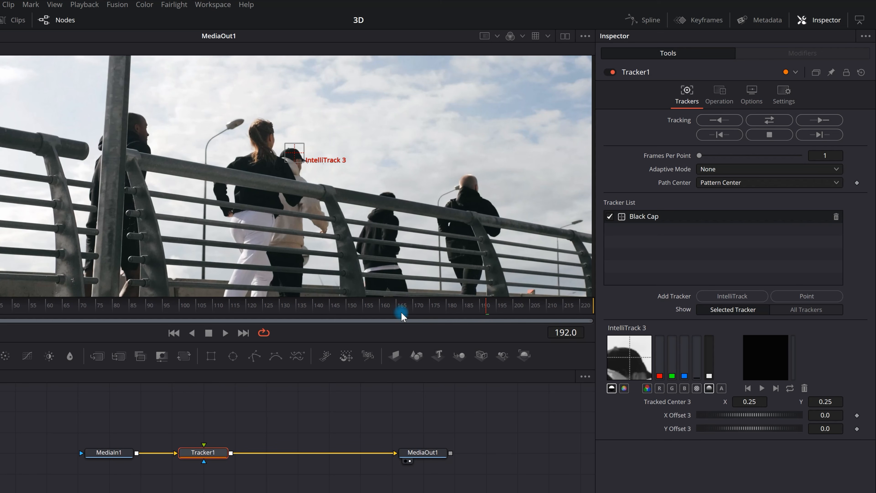
# Step: Place the Black Cap tracker on the runner's cap at frame 20 and track it forward then in reverse
pyautogui.moveTo(401, 307); pyautogui.dragTo(0, 314)
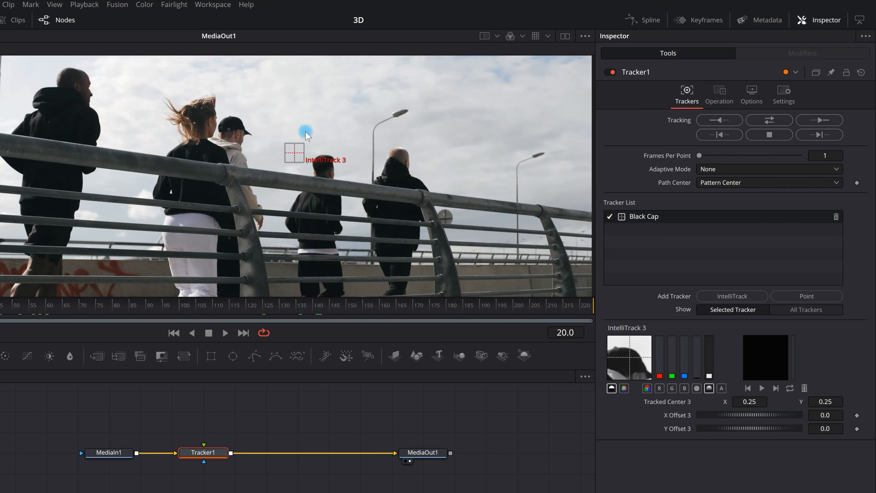
pyautogui.moveTo(293, 151); pyautogui.dragTo(233, 122)
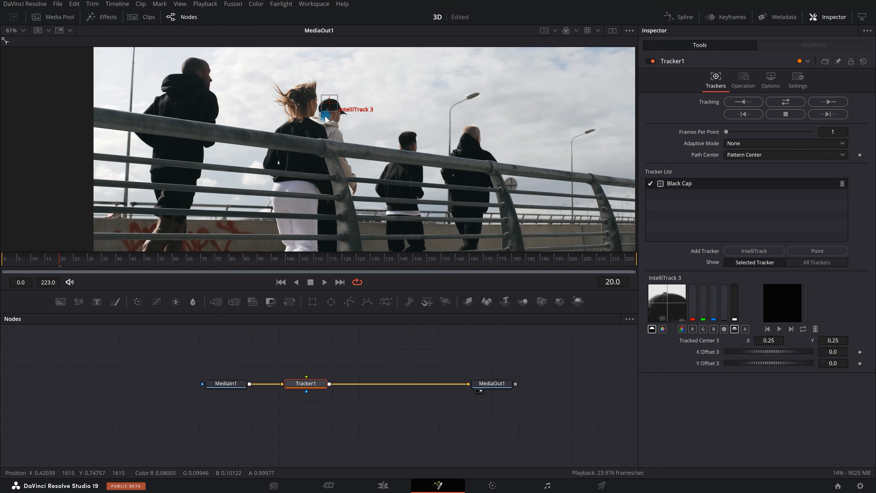
pyautogui.scroll(-3, 325, 116)
pyautogui.scroll(2, 325, 116)
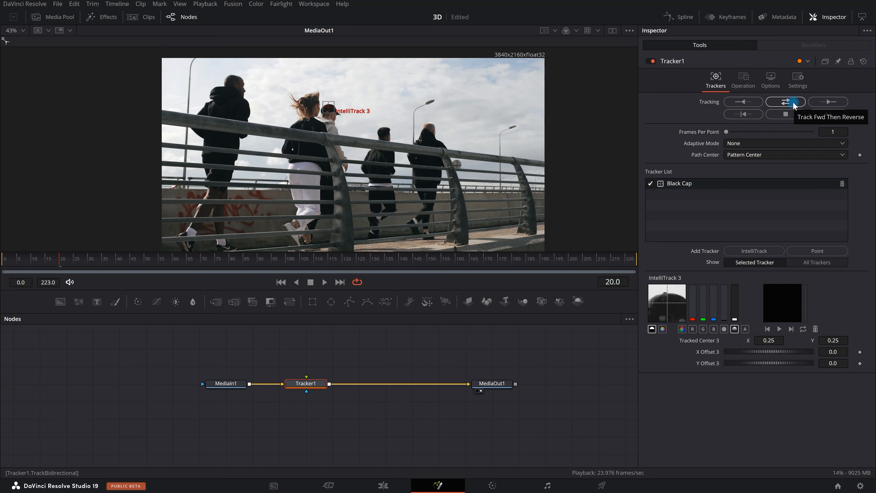
pyautogui.click(786, 102)
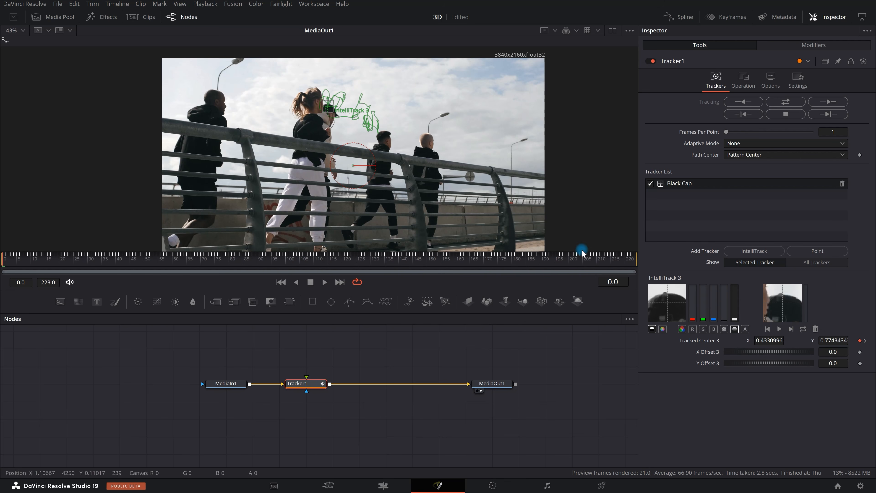
# Step: Examine the tracked path around the cap and play back the clip to check how the tracker follows the head
pyautogui.scroll(8, 330, 97)
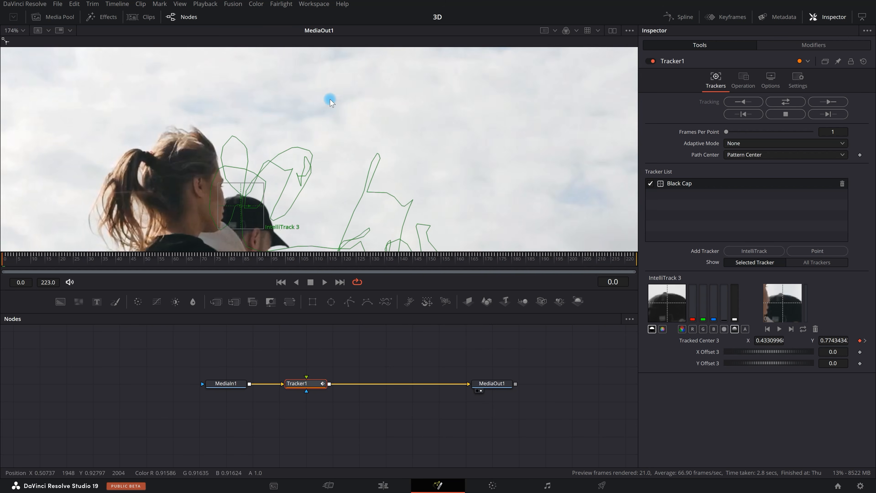
pyautogui.scroll(-4, 322, 114)
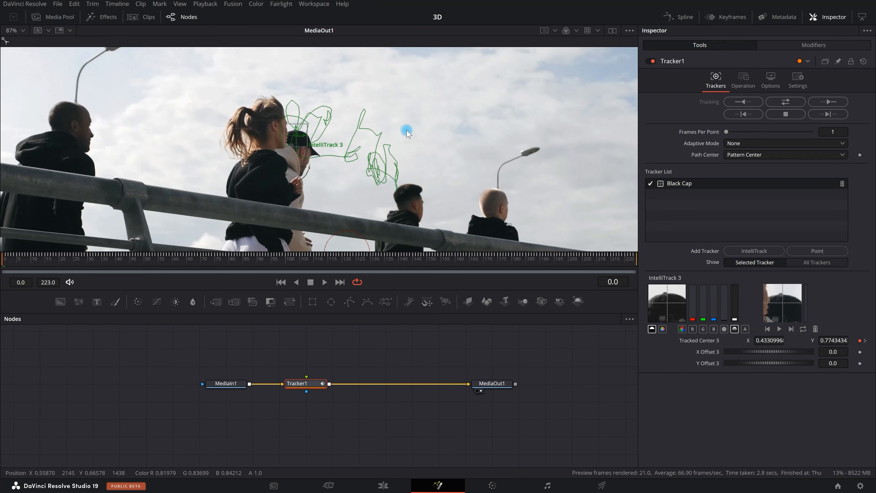
pyautogui.scroll(-4, 406, 131)
pyautogui.scroll(3, 410, 155)
pyautogui.scroll(-1, 434, 118)
pyautogui.moveTo(451, 95); pyautogui.dragTo(427, 106)
pyautogui.press('space')
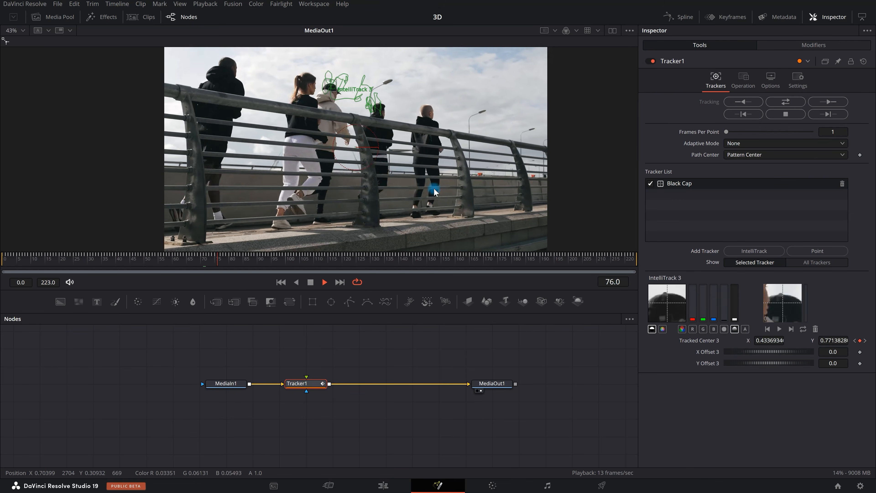
pyautogui.press('space')
pyautogui.moveTo(284, 264); pyautogui.dragTo(464, 272)
pyautogui.press('space')
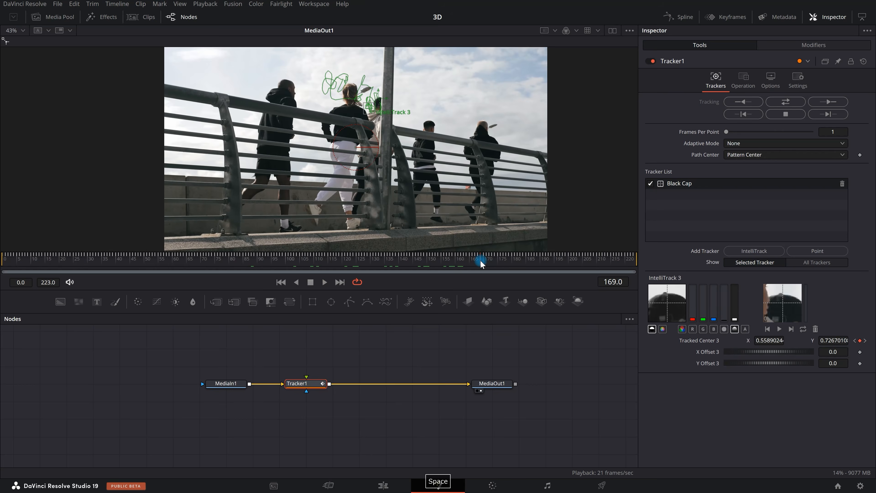
pyautogui.press('space')
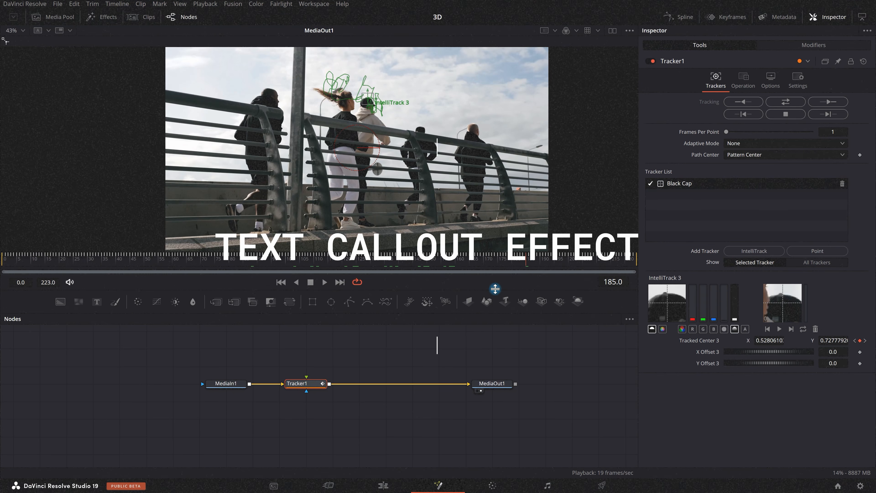
# Step: Add an unconnected Text node, connect it to Tracker1's foreground input, and align it above Tracker1
pyautogui.moveTo(496, 279); pyautogui.dragTo(496, 268)
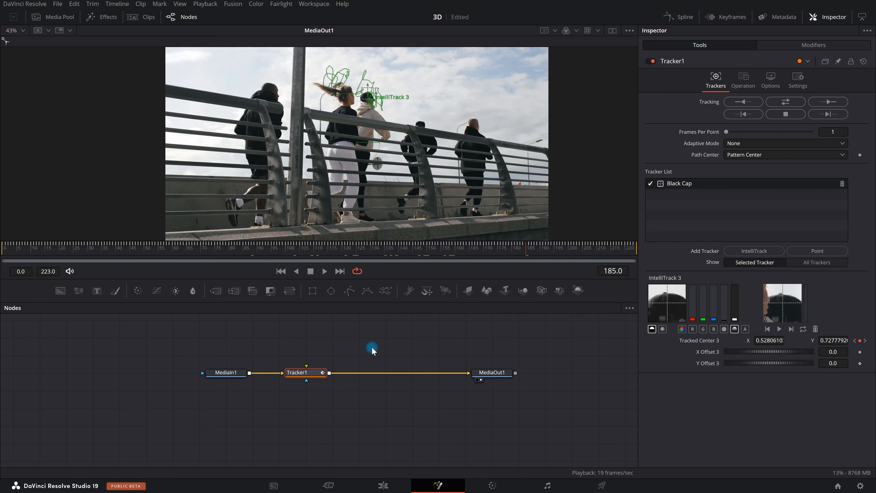
pyautogui.click(371, 348)
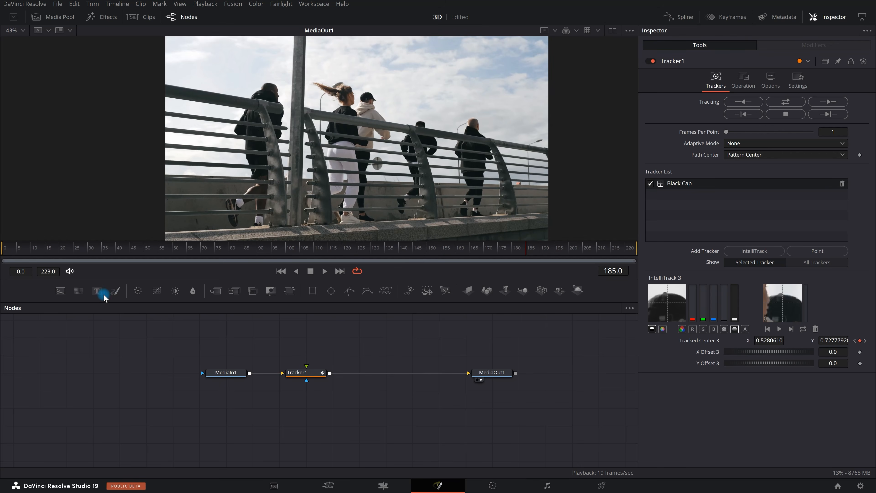
pyautogui.click(97, 291)
pyautogui.moveTo(365, 360); pyautogui.dragTo(308, 368)
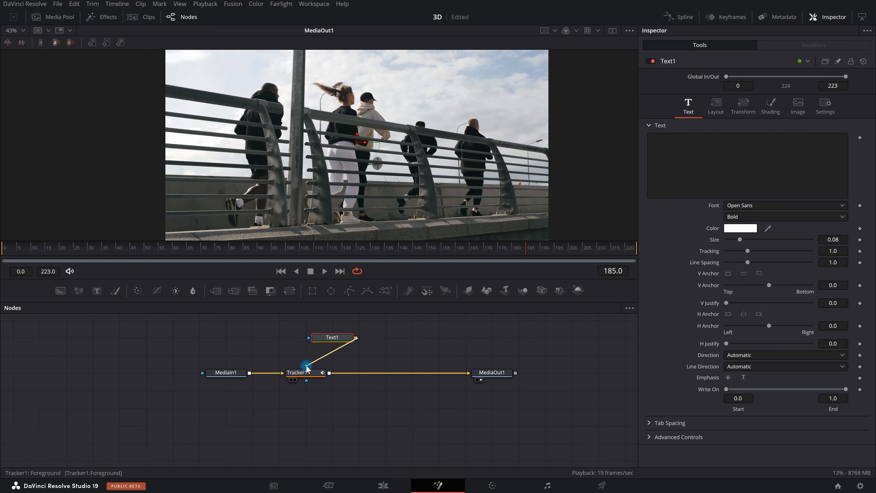
pyautogui.moveTo(333, 340); pyautogui.dragTo(307, 340)
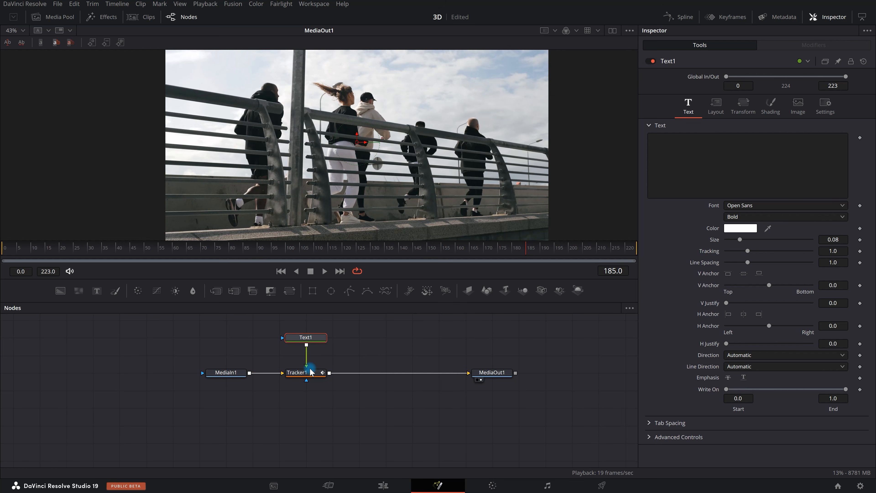
# Step: Set Tracker1's operation to Match Move
pyautogui.click(306, 375)
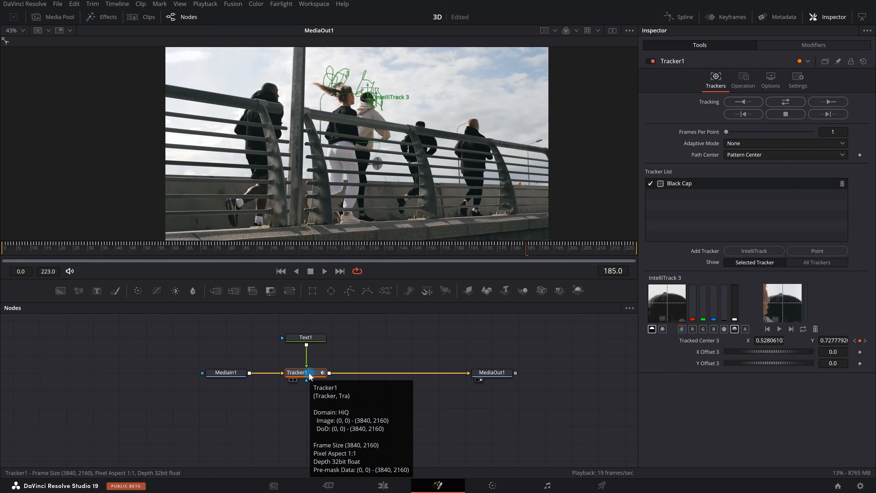
pyautogui.click(720, 83)
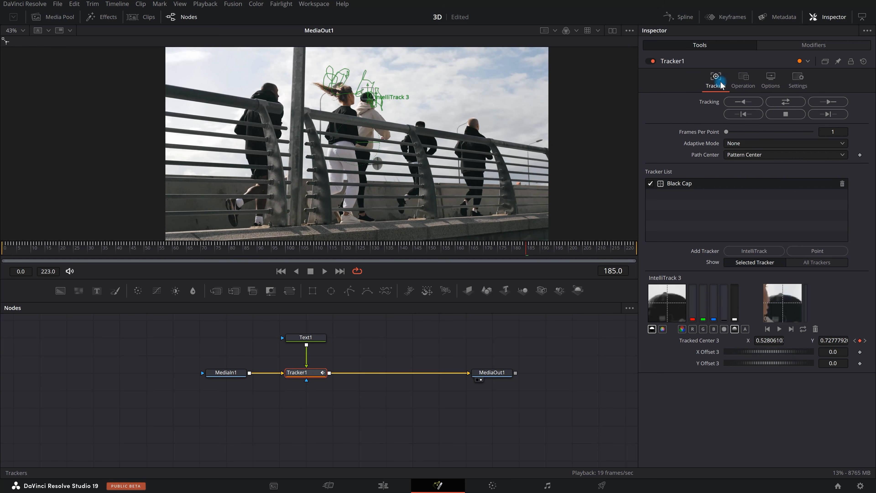
pyautogui.click(743, 86)
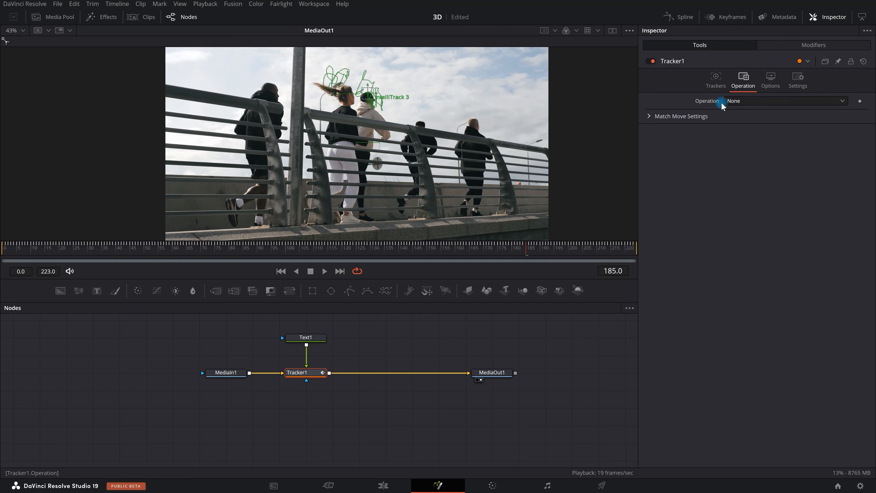
pyautogui.click(747, 101)
pyautogui.click(743, 119)
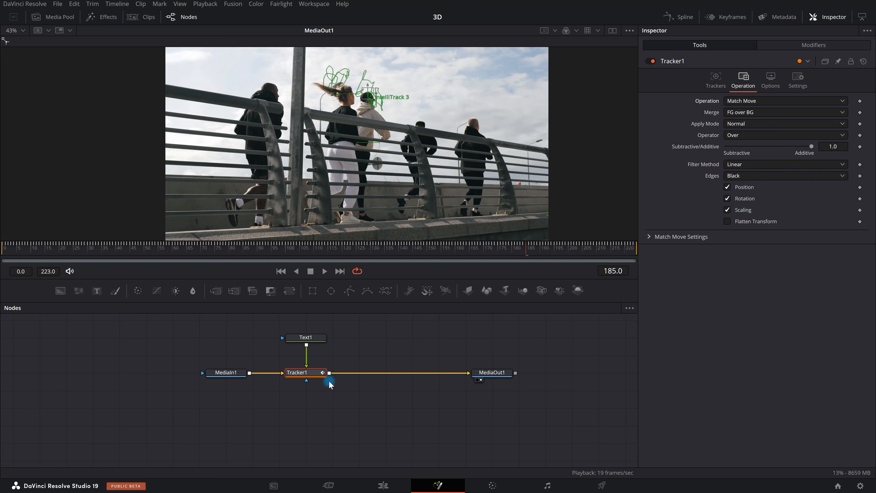
# Step: Enter "BLACK CAP" as the text of the Text1 node and set its font to Akira Expanded
pyautogui.click(319, 342)
pyautogui.click(710, 154)
pyautogui.press('capslock')
pyautogui.write('BLACK CAP')
pyautogui.click(531, 201)
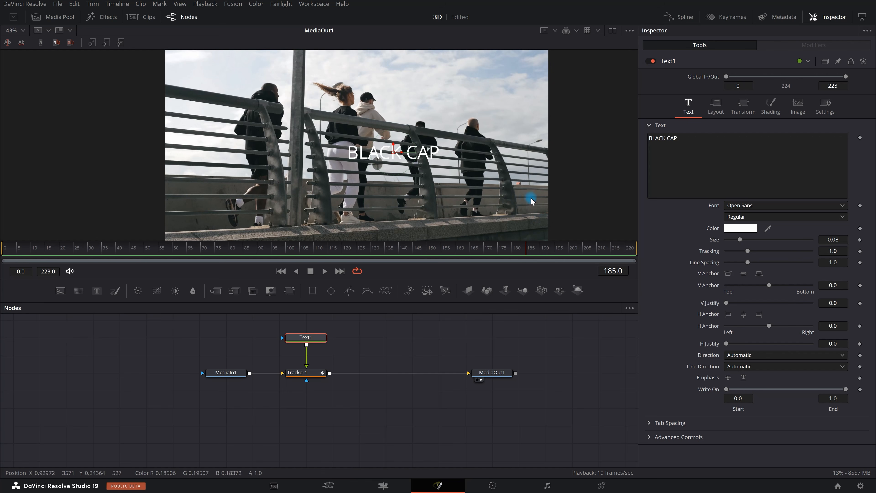
pyautogui.click(756, 204)
pyautogui.write('ak')
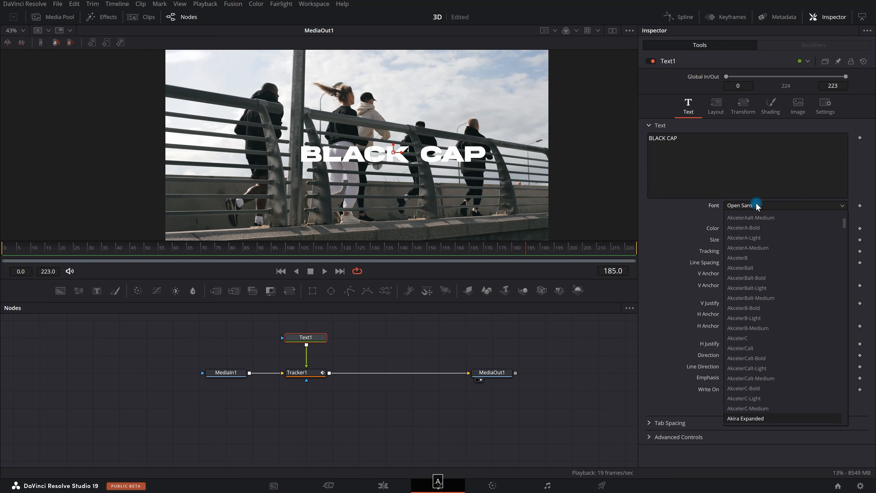
pyautogui.press('Return')
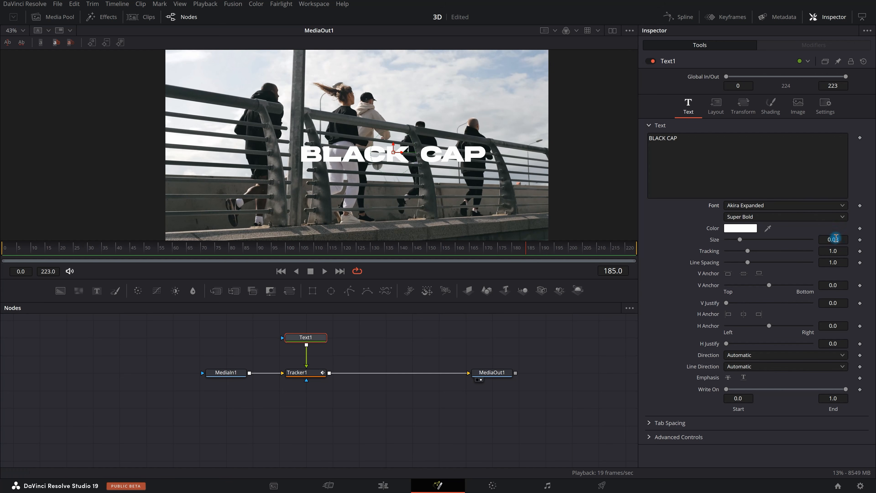
# Step: Reduce the BLACK CAP text size to 0.0394 and place the text in the sky beside the capped runner's head
pyautogui.moveTo(835, 239); pyautogui.dragTo(764, 241)
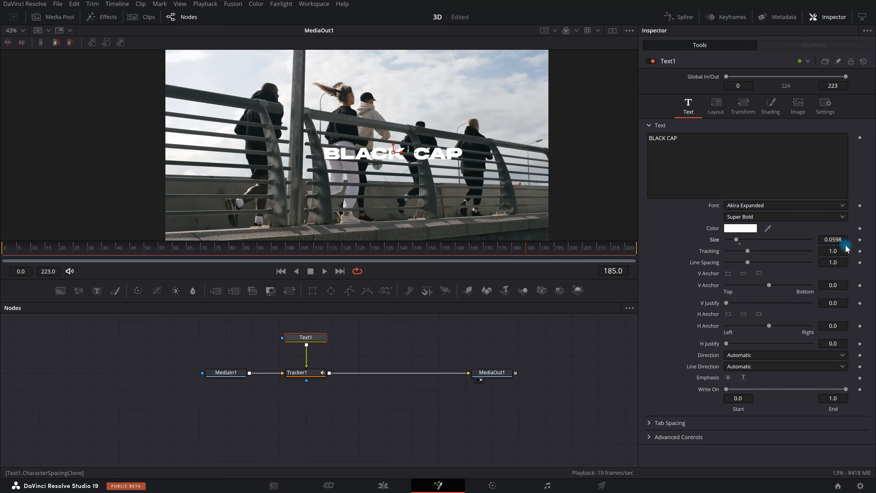
pyautogui.moveTo(393, 154); pyautogui.dragTo(463, 105)
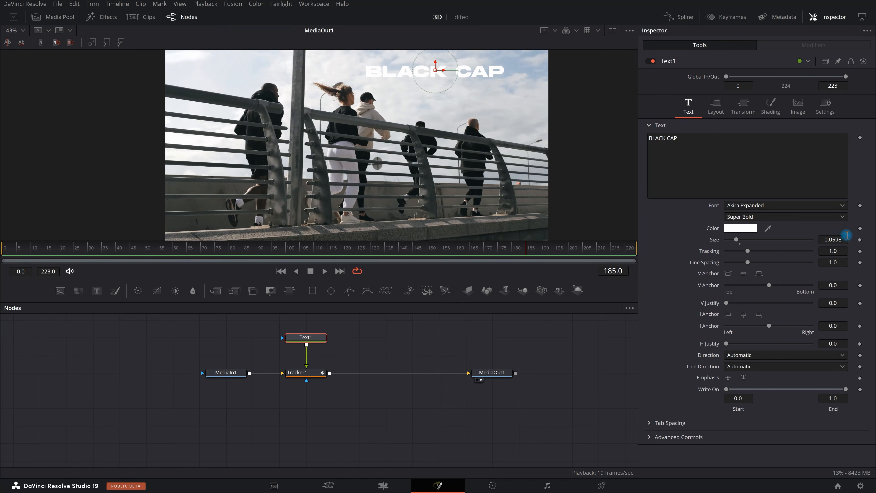
pyautogui.moveTo(842, 240); pyautogui.dragTo(744, 222)
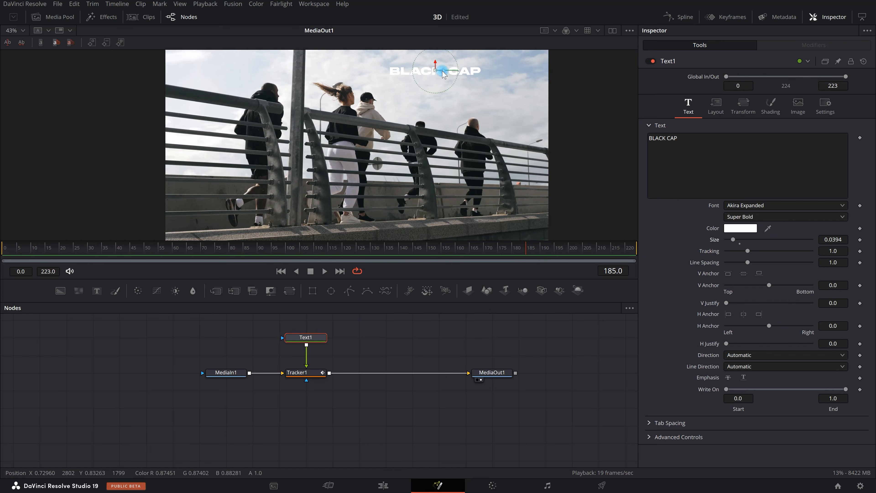
pyautogui.moveTo(433, 74); pyautogui.dragTo(430, 92)
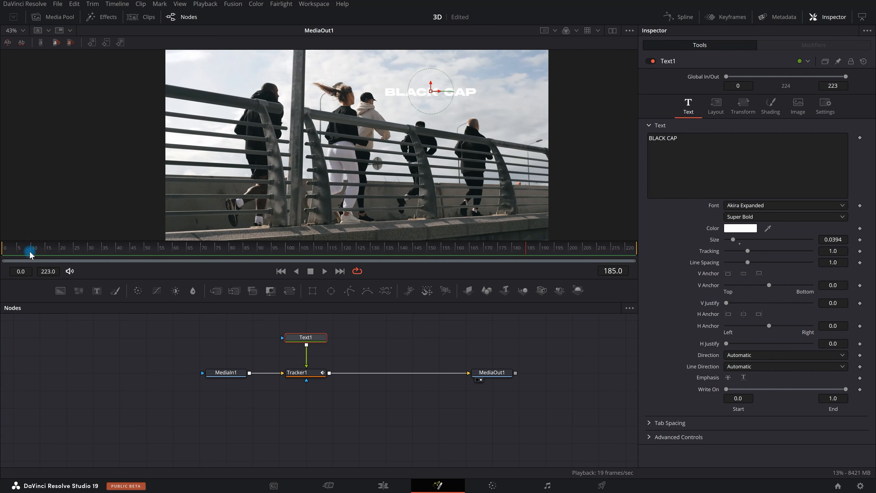
# Step: Play back the clip from its first frame and check how the BLACK CAP text follows the runner
pyautogui.click(2, 251)
pyautogui.press('space')
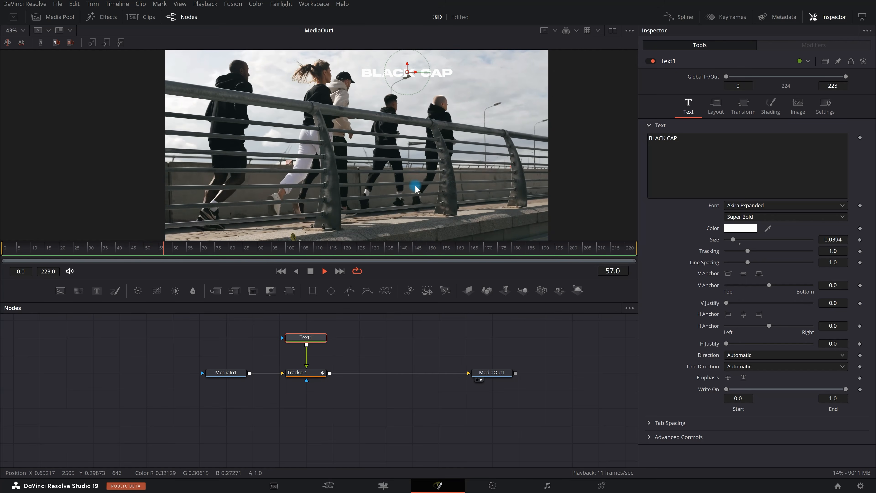
pyautogui.press('space')
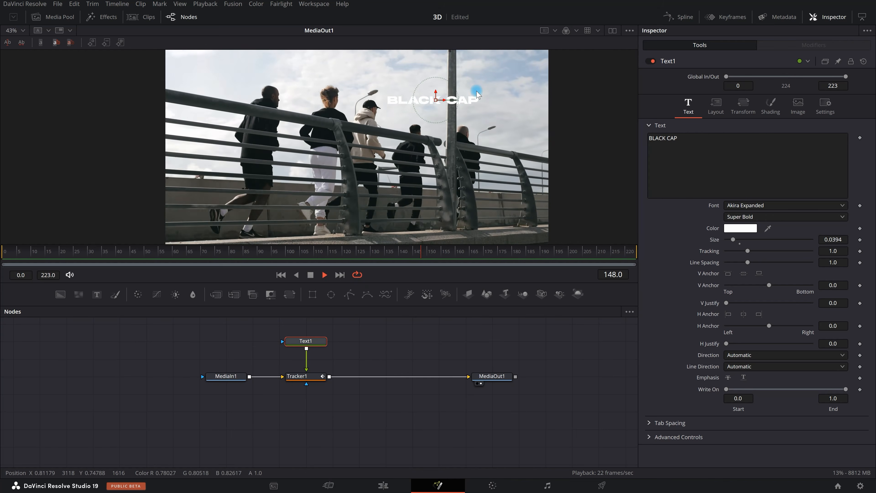
pyautogui.press('space')
pyautogui.scroll(3, 455, 104)
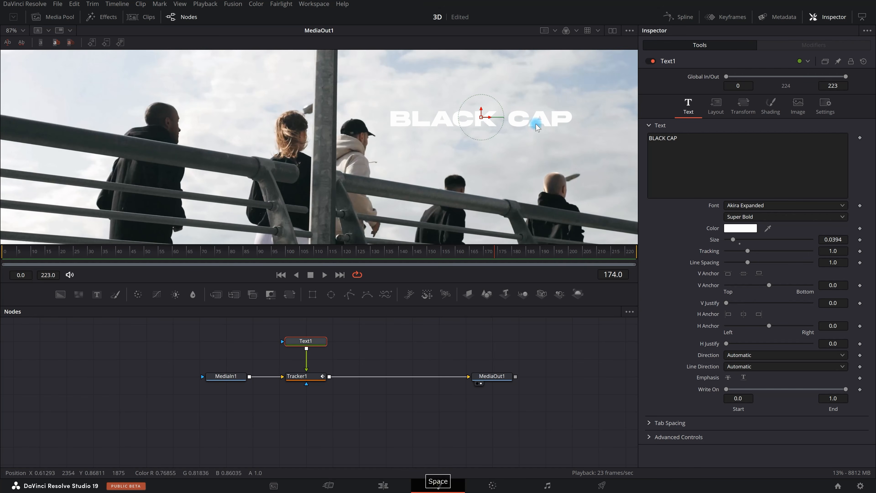
# Step: Reduce the BLACK CAP text size to 0.0224 and place the text just above the runner's cap
pyautogui.moveTo(832, 239); pyautogui.dragTo(760, 237)
pyautogui.moveTo(482, 117); pyautogui.dragTo(406, 123)
# Step: Play the clip from the first frame and examine how the smaller text follows the cap
pyautogui.moveTo(70, 256); pyautogui.dragTo(2, 254)
pyautogui.scroll(-2, 239, 120)
pyautogui.scroll(1, 167, 128)
pyautogui.press('space')
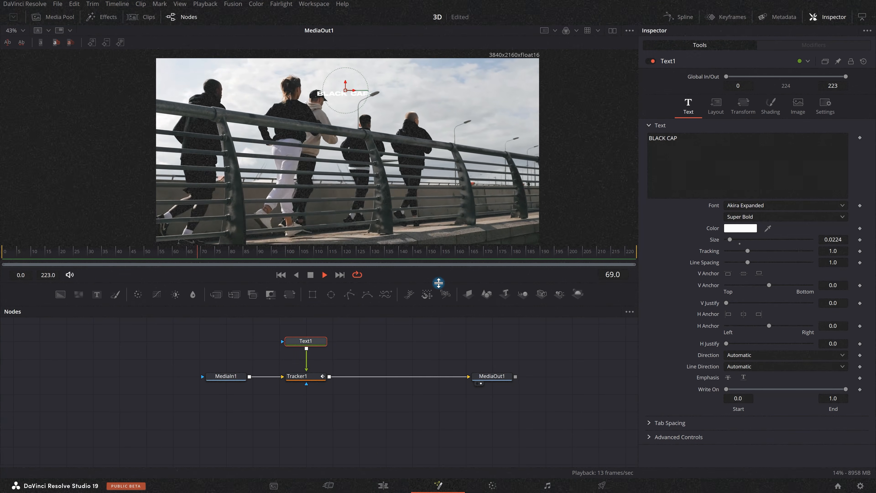
# Step: Stop playback and delete the Text1 node
pyautogui.press('space')
pyautogui.click(390, 354)
pyautogui.click(306, 340)
pyautogui.press('BackSpace')
# Step: Find the shape tools and add an sRectangle node above Tracker1 in the node graph
pyautogui.press('capslock')
pyautogui.hotkey('shift', 'space')
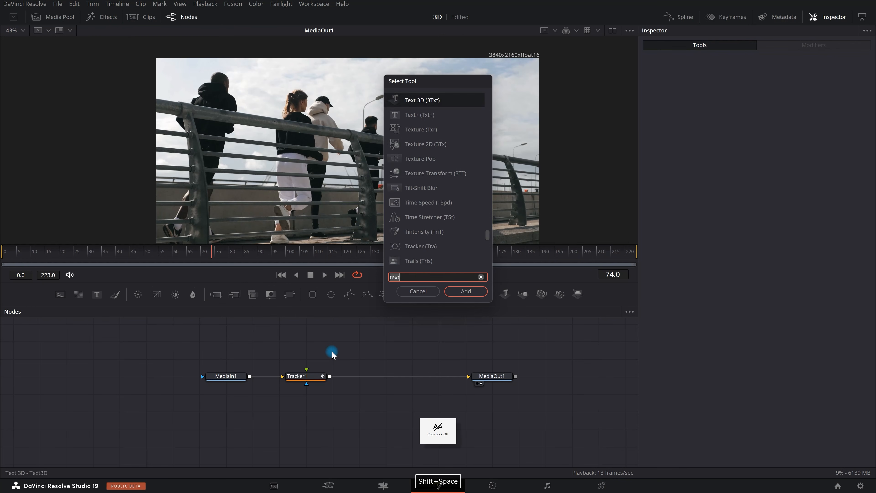
pyautogui.write('shap')
pyautogui.press('Down')
pyautogui.press('Down')
pyautogui.press('Down')
pyautogui.press('Down')
pyautogui.press('Down')
pyautogui.press('Down')
pyautogui.press('Down')
pyautogui.press('Down')
pyautogui.press('Down')
pyautogui.press('Down')
pyautogui.press('Down')
pyautogui.press('Down')
pyautogui.press('Down')
pyautogui.press('Return')
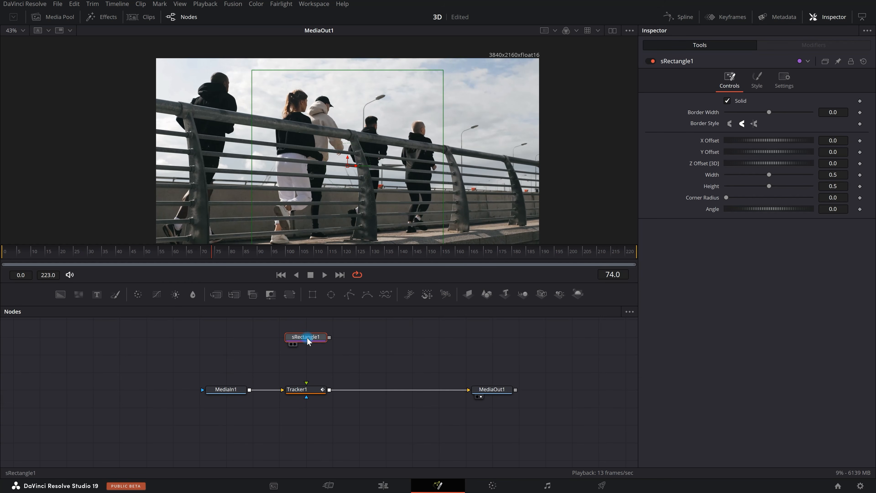
# Step: Add an sRender node after sRectangle1 and connect its output to Tracker1's foreground input
pyautogui.hotkey('shift', 'space')
pyautogui.write('rend')
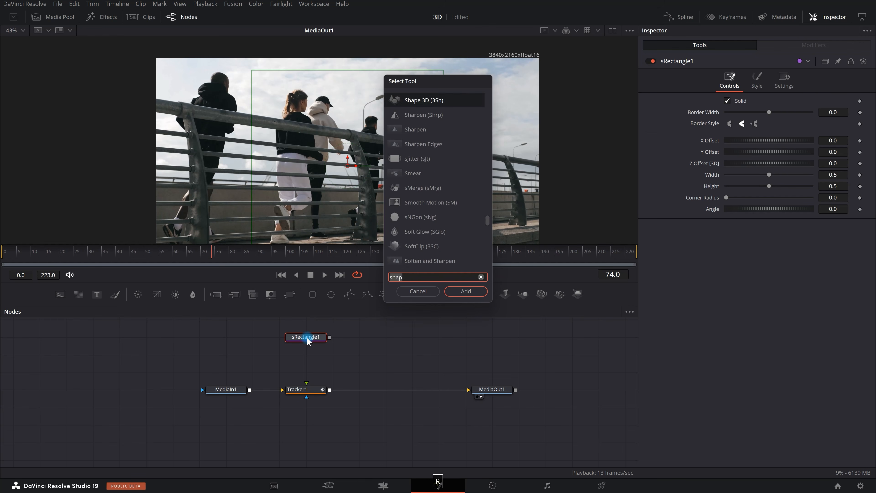
pyautogui.press('Return')
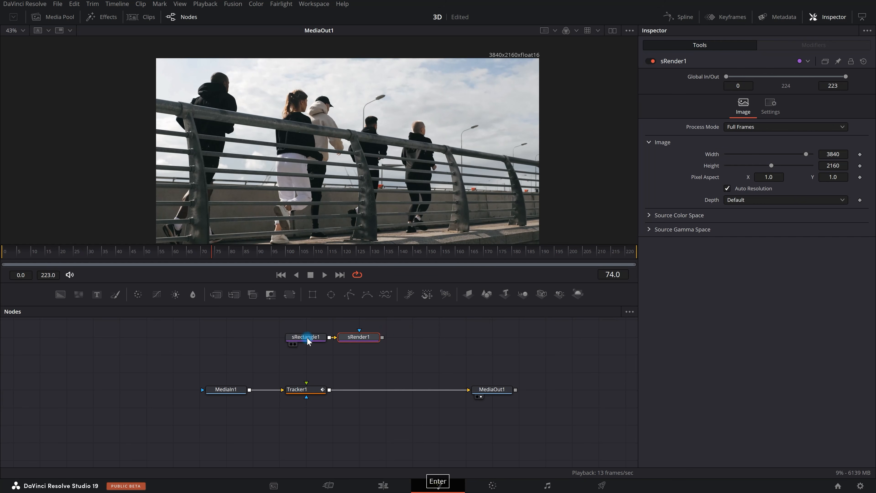
pyautogui.click(375, 340)
pyautogui.moveTo(383, 340); pyautogui.dragTo(306, 383)
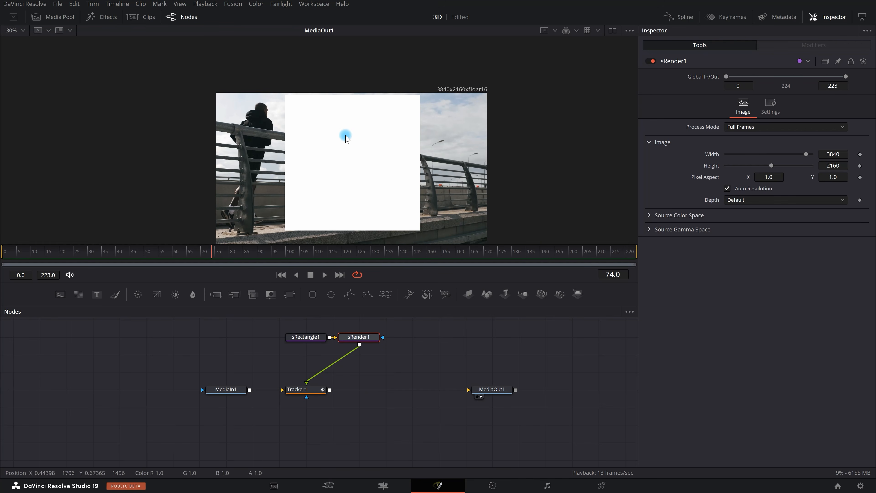
# Step: Shrink sRectangle1 to about 0.129 wide and 0.035 high and place it in the sky just above the capped runner
pyautogui.moveTo(837, 156); pyautogui.dragTo(656, 159)
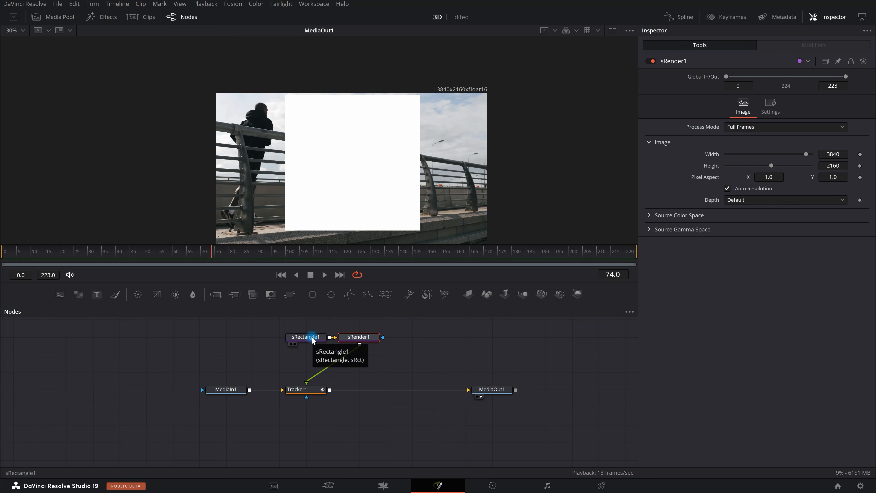
pyautogui.click(305, 336)
pyautogui.hotkey('ctrl', 'z')
pyautogui.moveTo(416, 228); pyautogui.dragTo(357, 113)
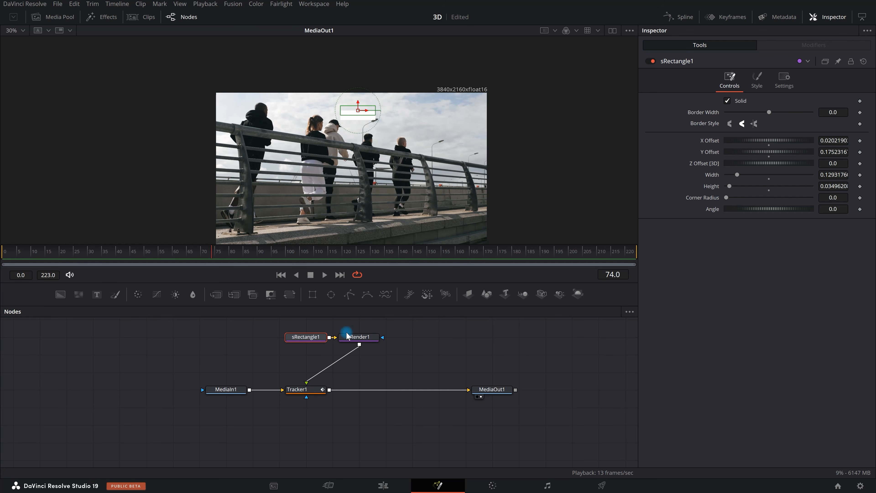
# Step: Set sRectangle1's color to light blue with red 0.369, green 0.620 and blue 1.0
pyautogui.click(352, 337)
pyautogui.click(319, 340)
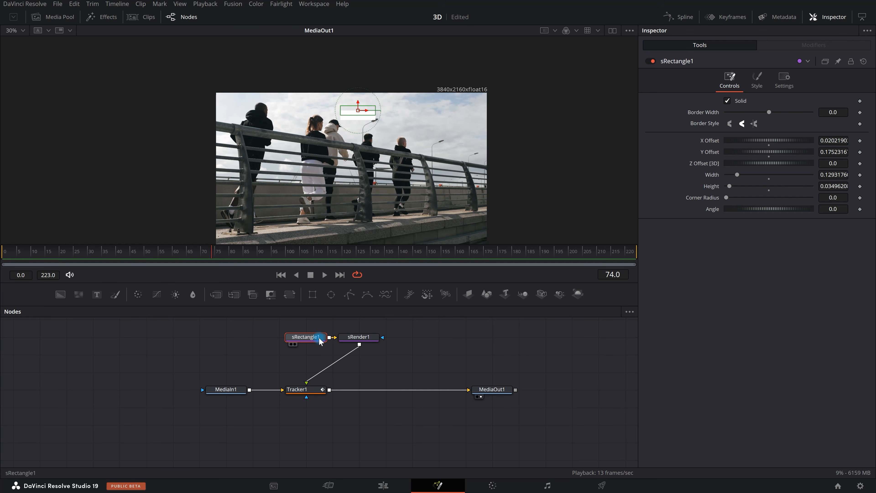
pyautogui.click(756, 81)
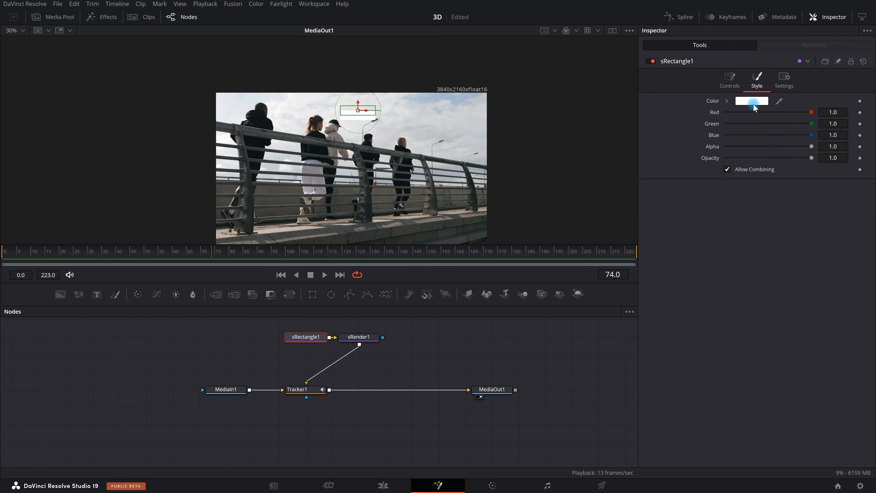
pyautogui.click(758, 101)
pyautogui.moveTo(511, 144); pyautogui.dragTo(488, 224)
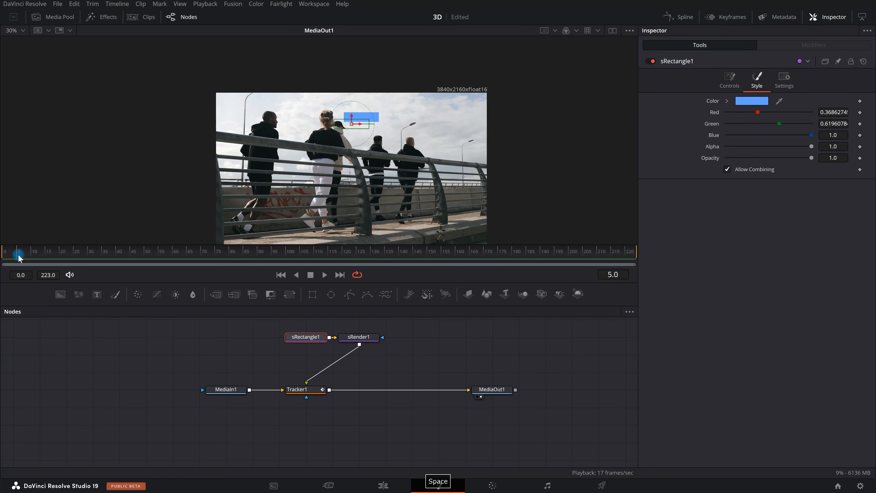
# Step: Play the clip from its first frame and examine how the blue rectangle follows the runner's head
pyautogui.click(26, 248)
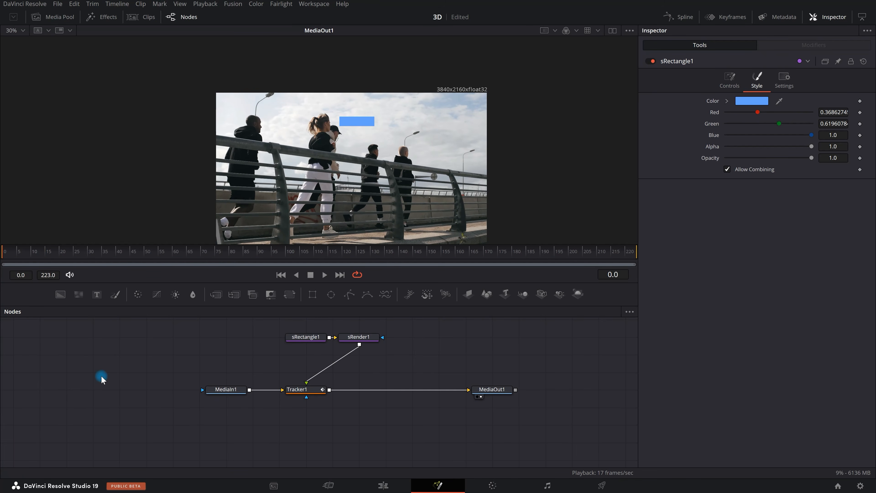
pyautogui.hotkey('ctrl', 'f')
pyautogui.click(569, 346)
pyautogui.press('space')
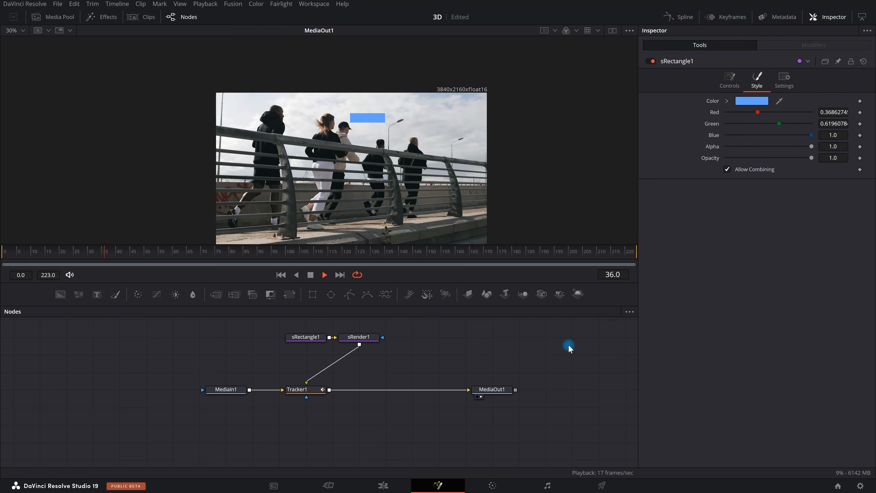
# Step: Stop playback and delete the sRectangle1 and sRender1 nodes
pyautogui.click(313, 355)
pyautogui.press('space')
pyautogui.moveTo(283, 332); pyautogui.dragTo(439, 349)
pyautogui.press('BackSpace')
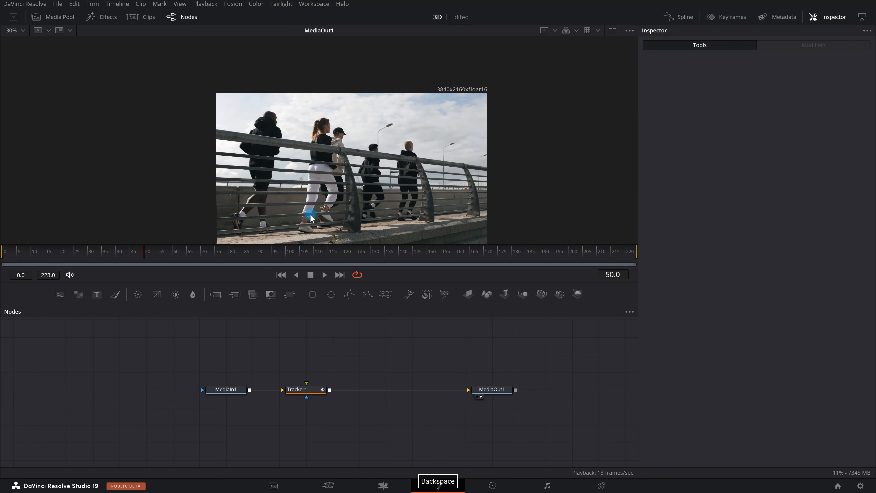
# Step: Import the Fusion logo image from the Downloads folder and connect it to Tracker1's foreground input
pyautogui.click(60, 17)
pyautogui.hotkey('ctrl', 'i')
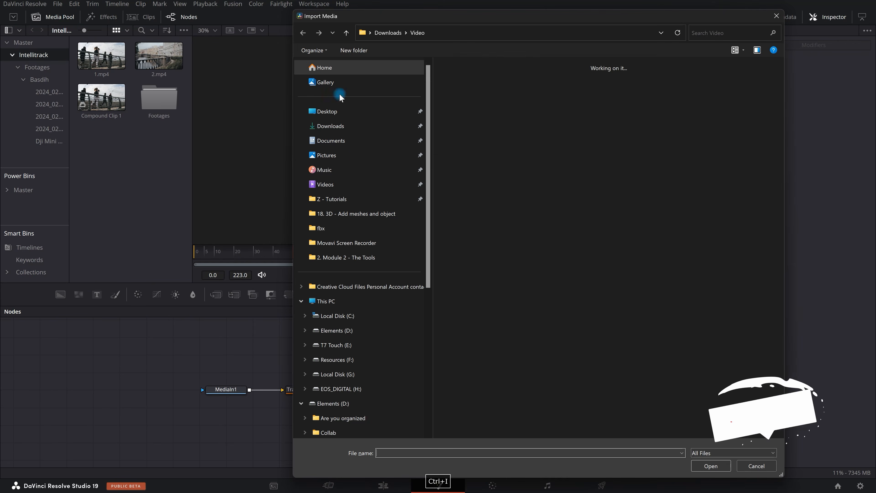
pyautogui.click(363, 130)
pyautogui.moveTo(601, 19); pyautogui.dragTo(432, 51)
pyautogui.scroll(-5, 448, 241)
pyautogui.click(451, 243)
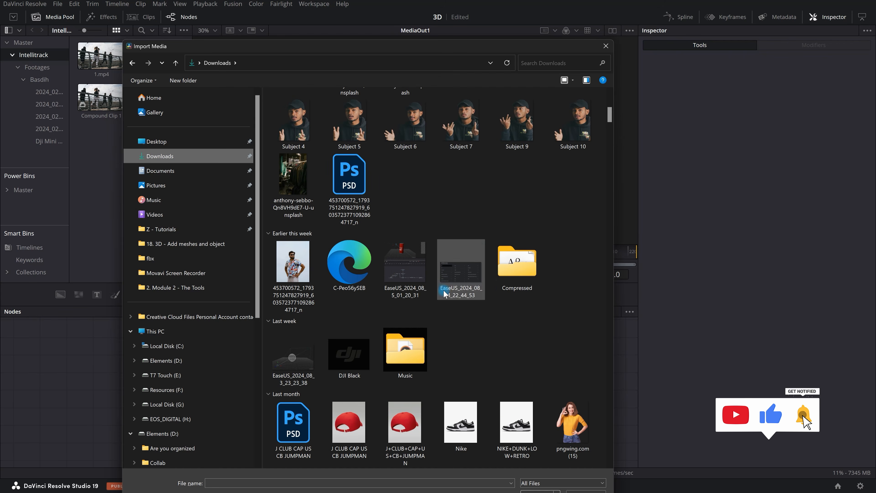
pyautogui.scroll(-5, 448, 304)
pyautogui.click(525, 349)
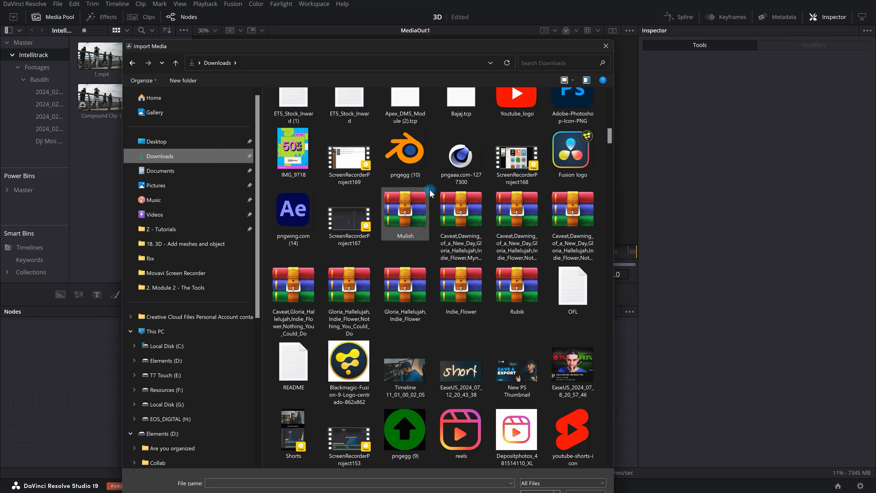
pyautogui.click(574, 159)
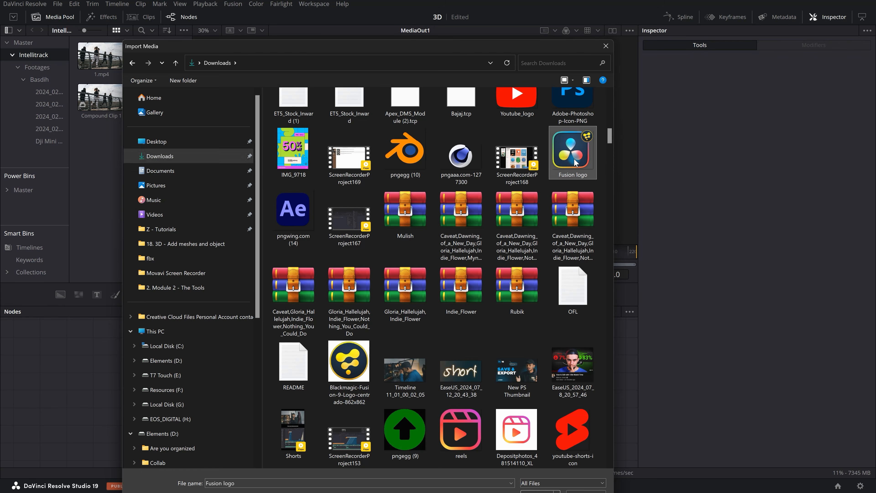
pyautogui.doubleClick(574, 159)
pyautogui.moveTo(101, 141); pyautogui.dragTo(306, 382)
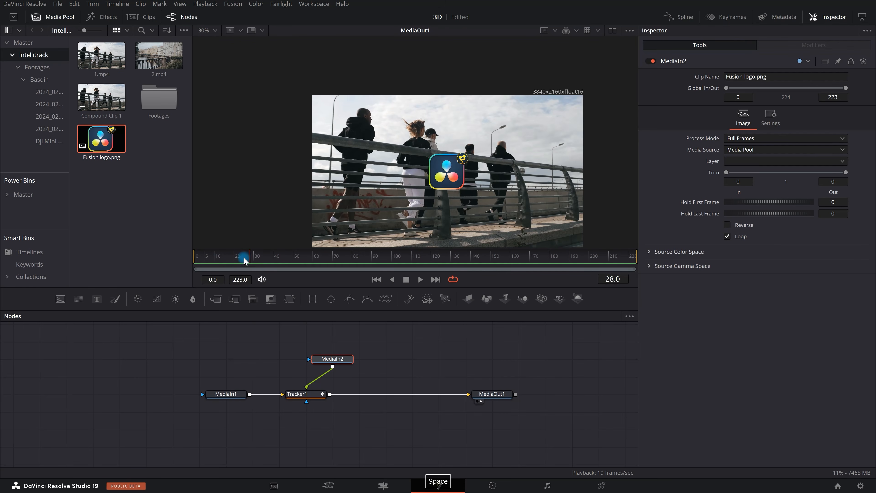
# Step: Play the clip from the first frame and examine how the Fusion logo moves with the tracked head
pyautogui.moveTo(244, 259); pyautogui.dragTo(184, 252)
pyautogui.press('space')
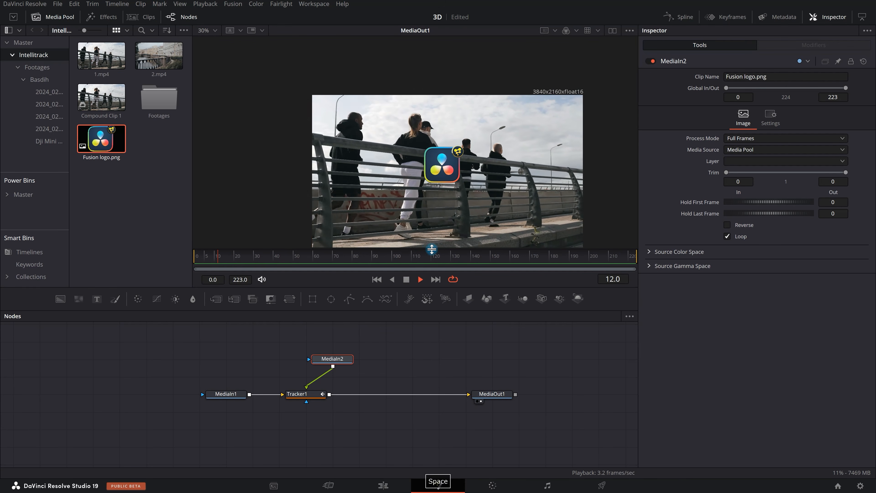
pyautogui.moveTo(466, 160); pyautogui.dragTo(457, 129)
pyautogui.scroll(2, 459, 137)
pyautogui.scroll(-2, 458, 137)
pyautogui.press('space')
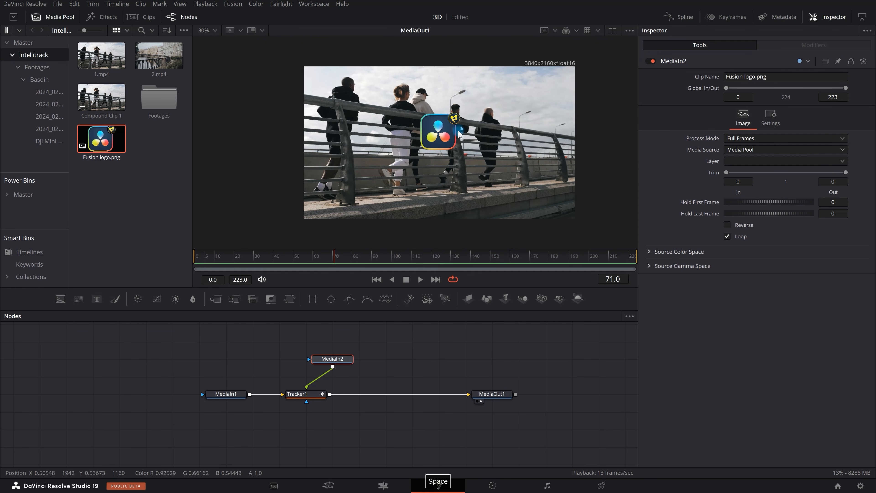
# Step: Insert a Transform node between MediaIn2 and Tracker1
pyautogui.hotkey('shift', 'space')
pyautogui.write('tran')
pyautogui.press('Down')
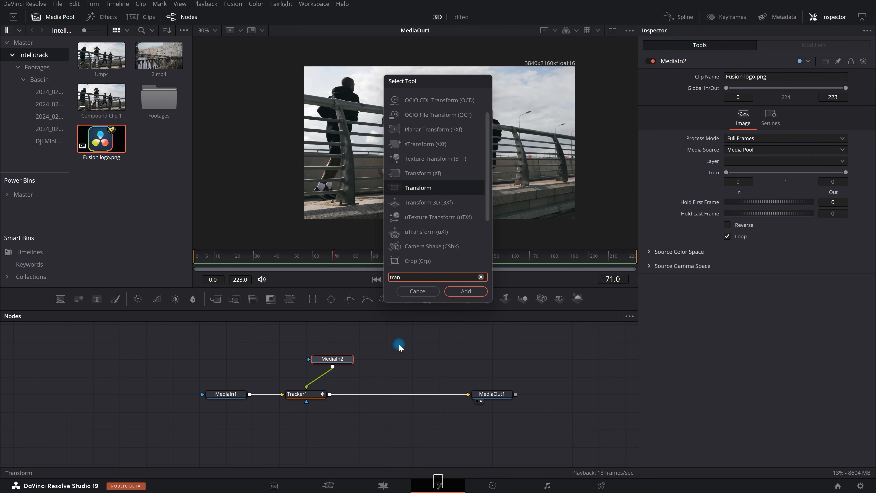
pyautogui.press('Return')
# Step: Set Transform1's zoom to 0.448, Position X to 0.032 and Position Y to 0.184
pyautogui.moveTo(836, 154); pyautogui.dragTo(583, 143)
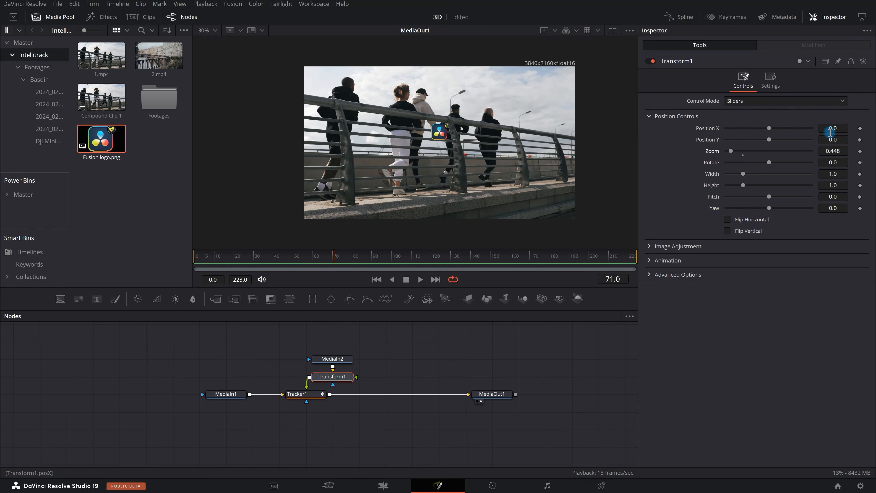
pyautogui.moveTo(828, 126); pyautogui.dragTo(549, 183)
pyautogui.moveTo(834, 141); pyautogui.dragTo(570, 237)
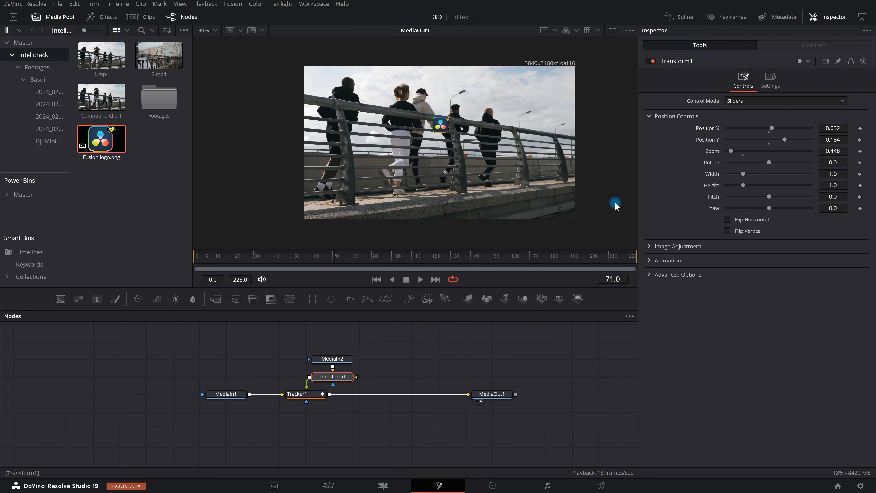
# Step: Play the clip from the beginning and check the tracking of the scaled-down logo
pyautogui.click(190, 252)
pyautogui.press('space')
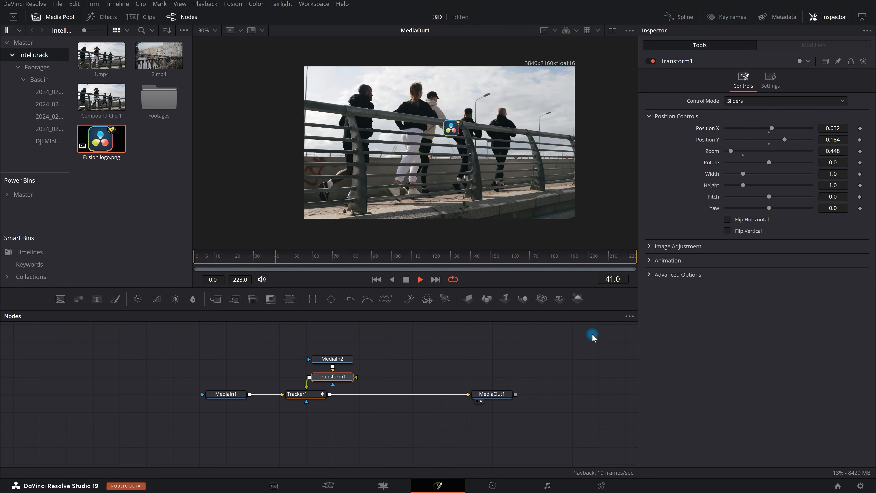
pyautogui.press('space')
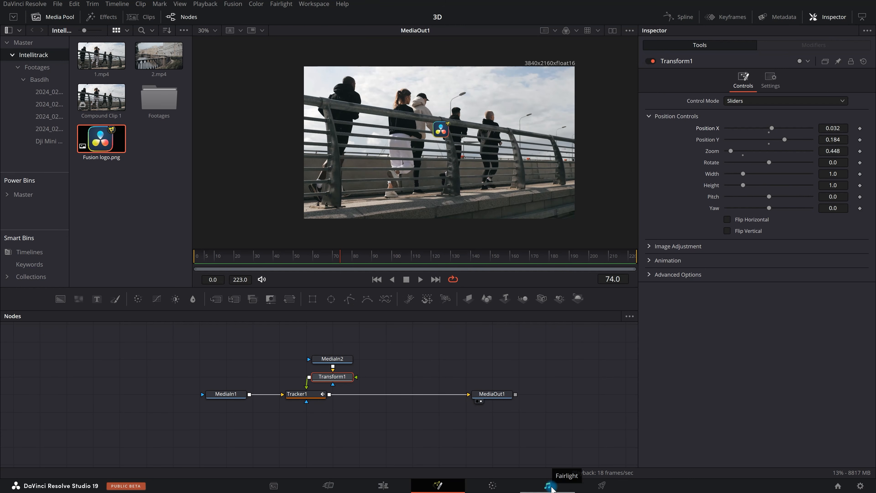
# Step: Switch to the Fairlight page and return to the Fusion page
pyautogui.click(551, 487)
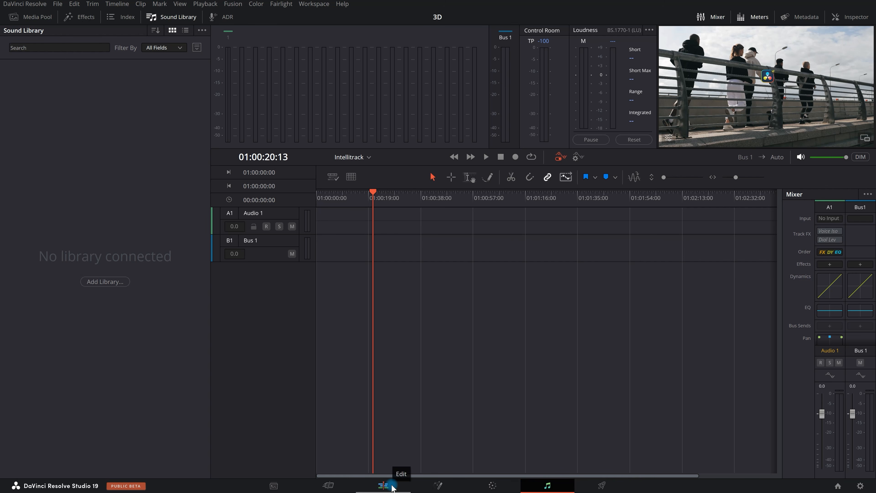
pyautogui.click(448, 484)
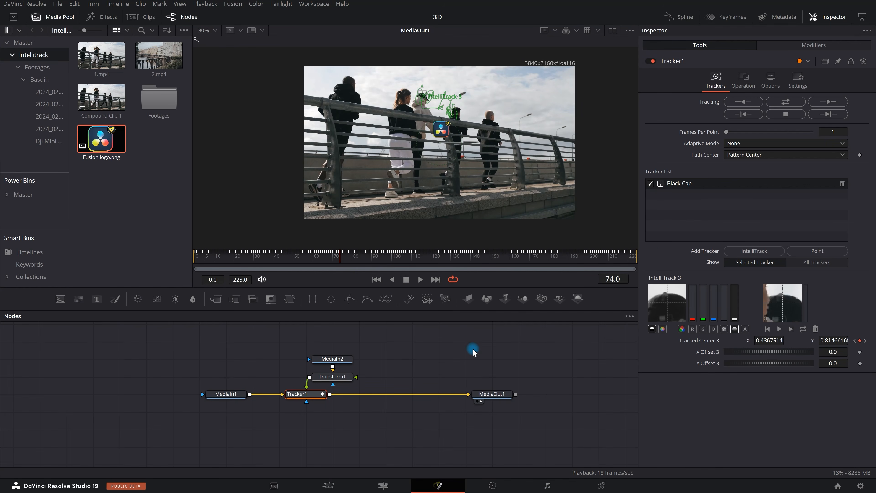